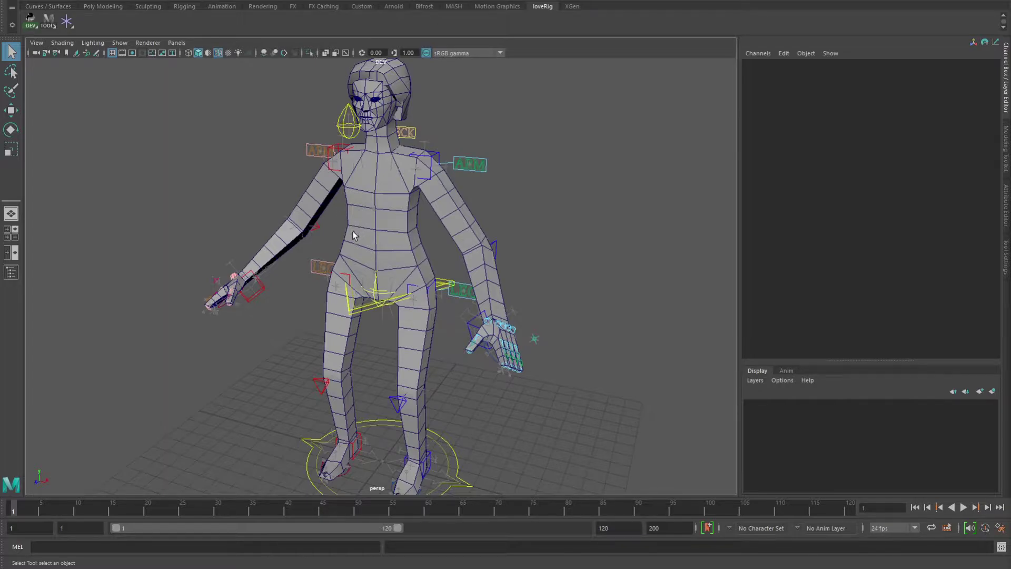
Open the Love Toolbox, place it beside the character and enlarge it until every tool in the Tool Menu fits
left_click_drag(352, 232, 407, 245, "alt")
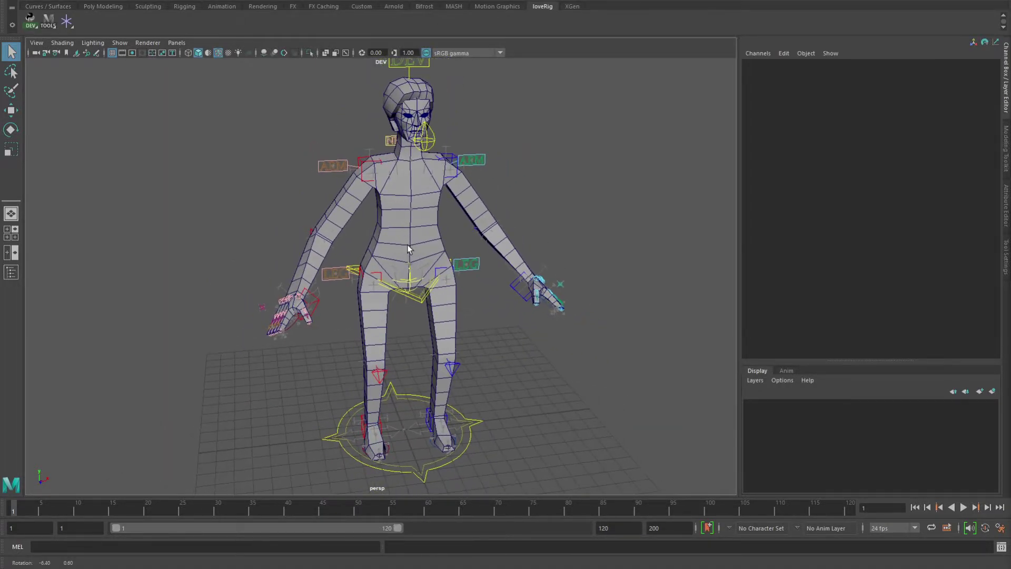
left_click(49, 23)
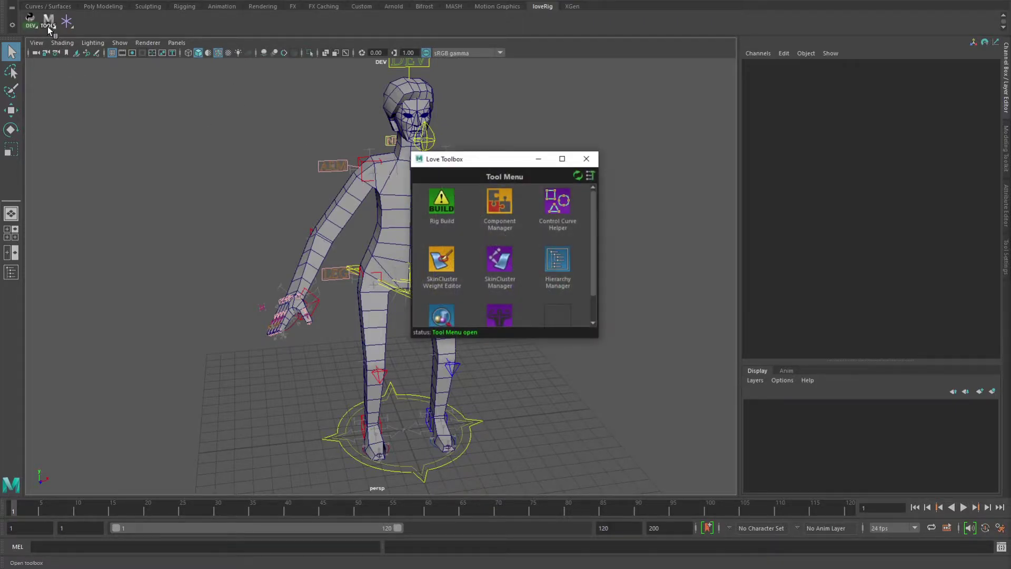
left_click_drag(482, 164, 514, 114)
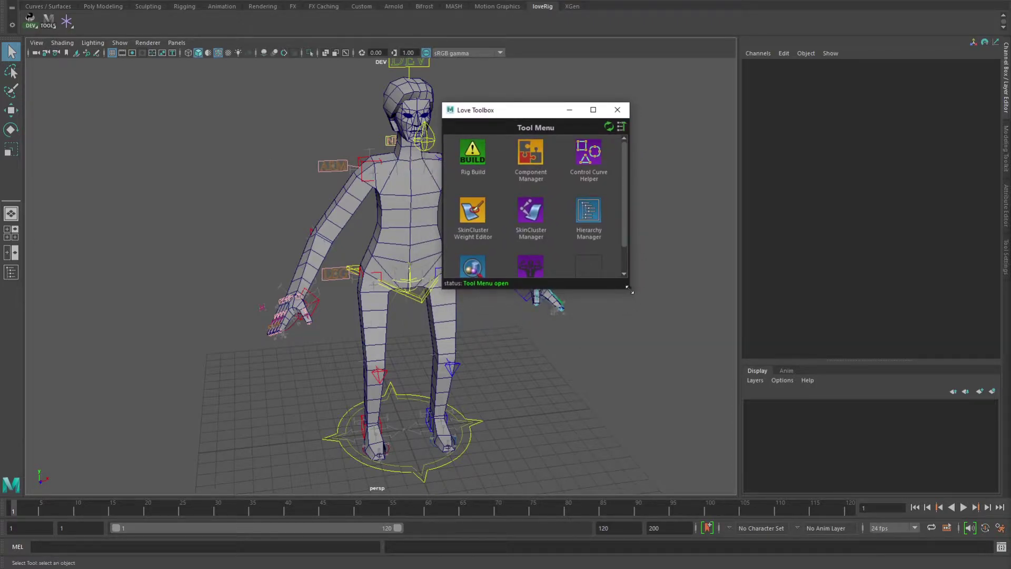
left_click_drag(628, 287, 693, 413)
left_click_drag(519, 115, 591, 119)
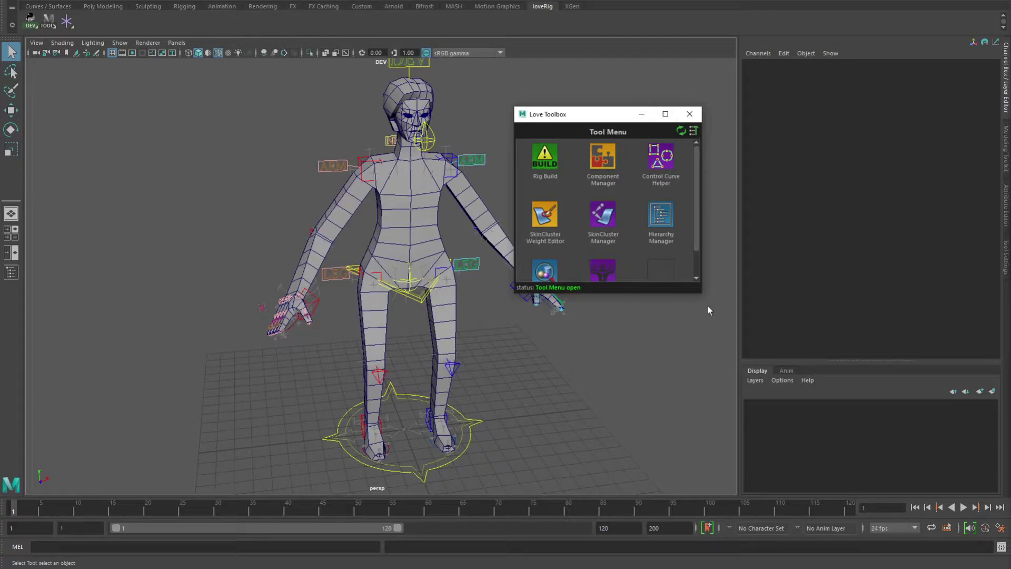
left_click_drag(702, 296, 702, 380)
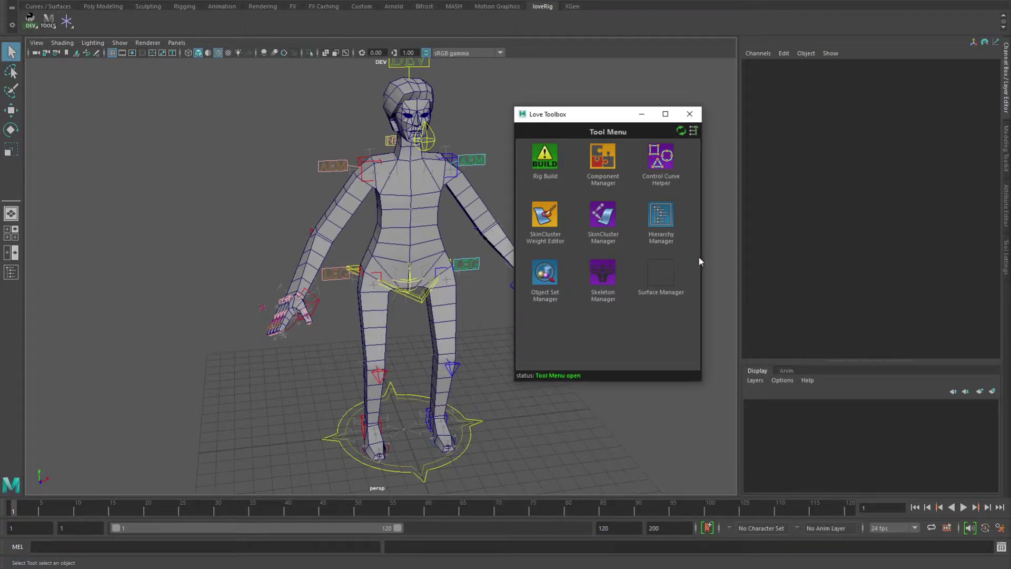
left_click_drag(701, 380, 660, 385)
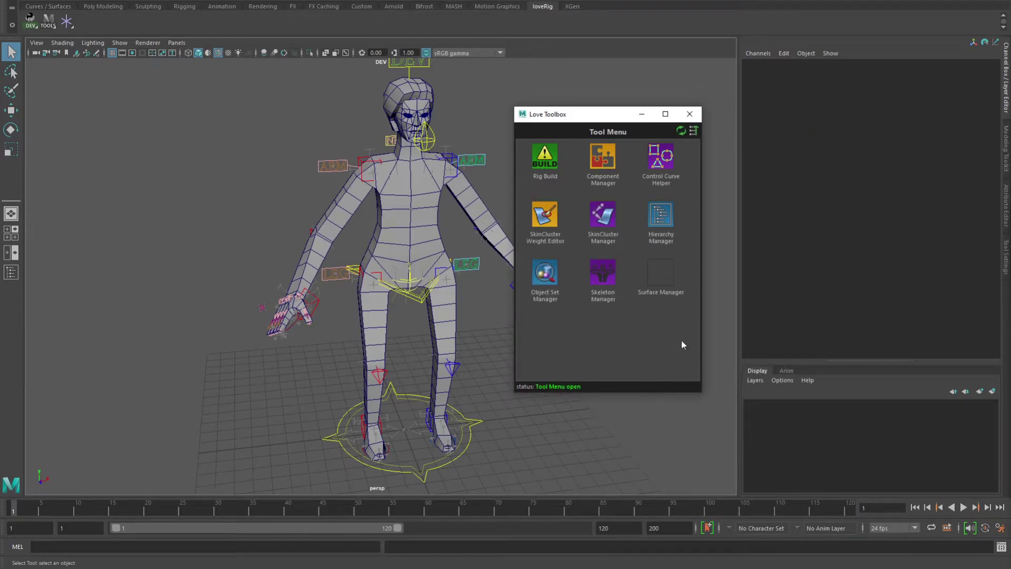
Look into the Surface Manager, SkinCluster Manager and Hierarchy Manager within the toolbox, going back to the Tool Menu after each
left_click(659, 279)
left_click(522, 131)
left_click(603, 214)
left_click(522, 131)
left_click(662, 213)
left_click(521, 131)
Pop the Control Curve Helper out of the toolbox into a separate window, and close that window to dock it again
left_click(656, 161)
left_click(547, 130)
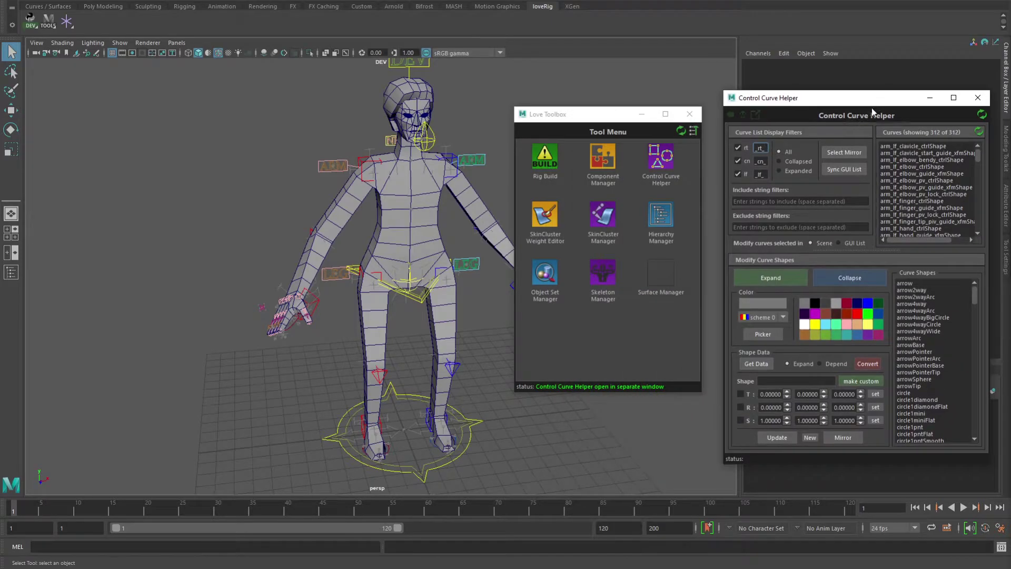
left_click(977, 98)
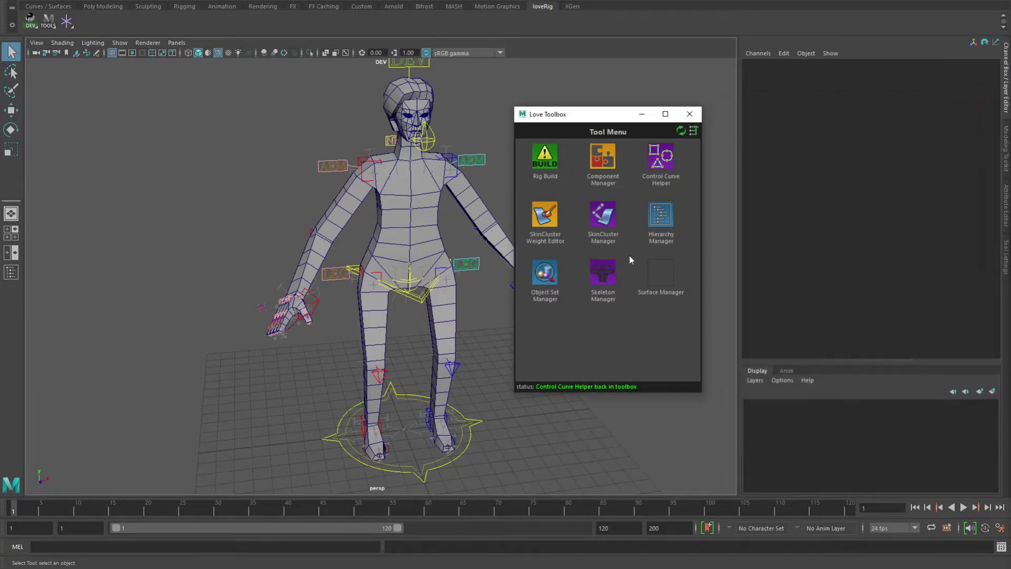
View the Hierarchy Manager twice, leaving once to the previous page and once straight to the Tool Menu
left_click(662, 217)
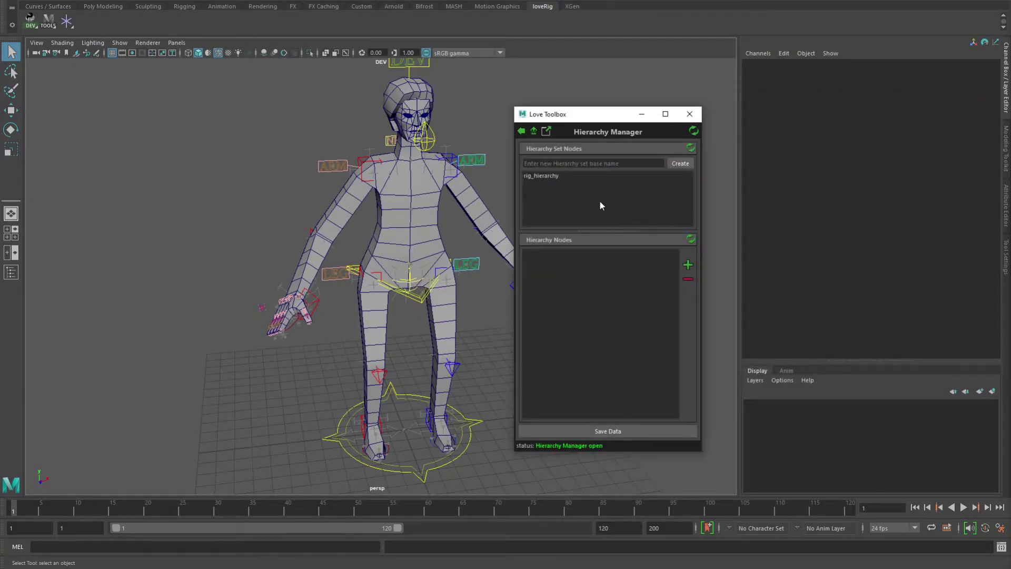
left_click(521, 130)
left_click(666, 221)
left_click(535, 132)
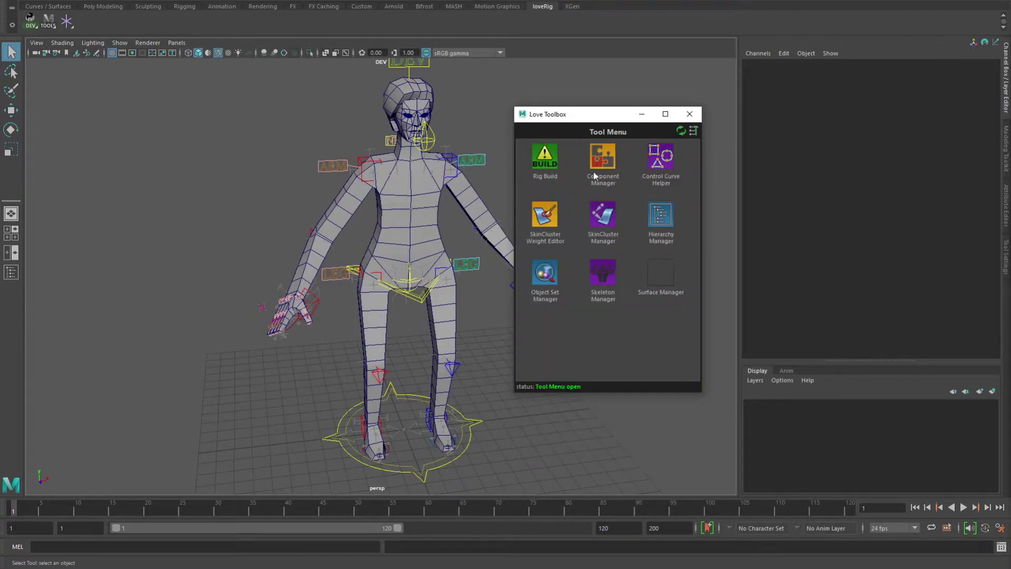
Reach the Control Curve Helper through the Component Manager, step back and forth between them, and return to the Tool Menu
left_click(605, 156)
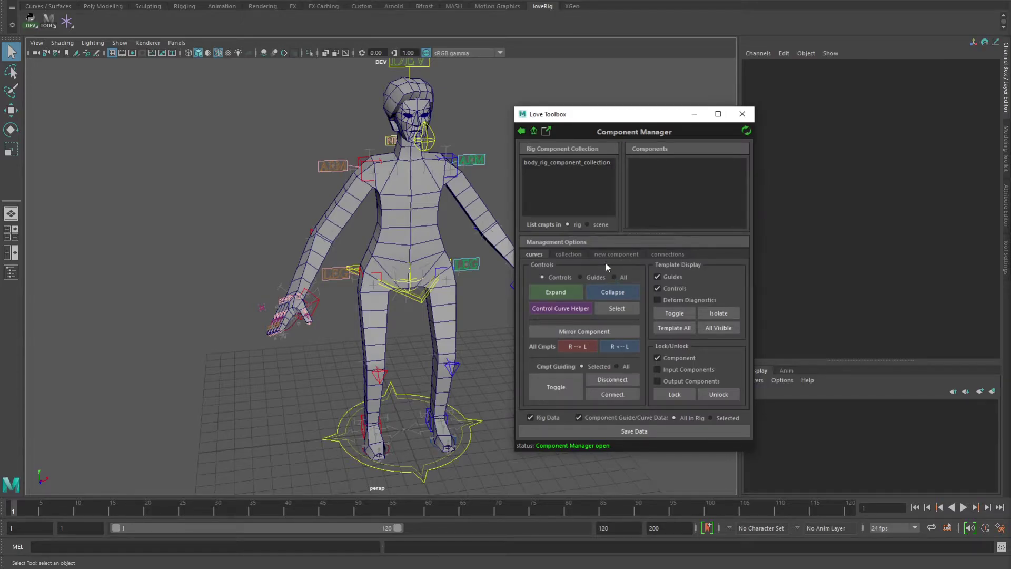
left_click(561, 308)
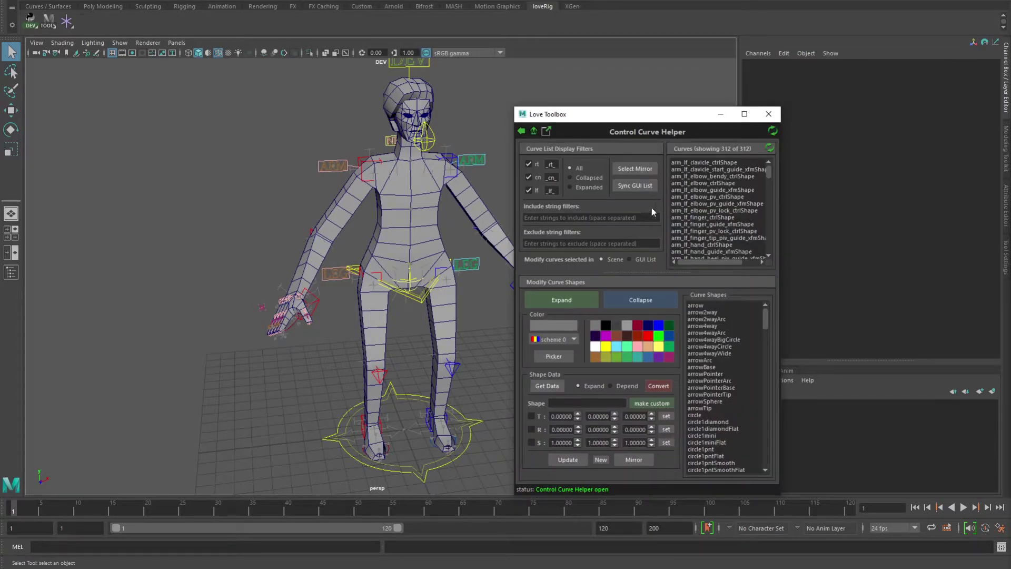
left_click(521, 131)
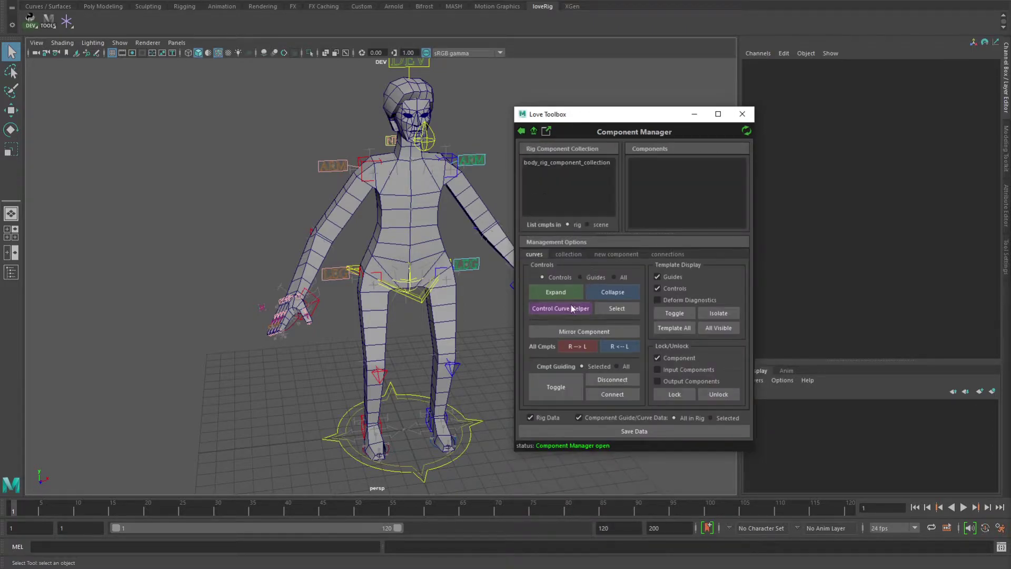
left_click(572, 309)
left_click(533, 129)
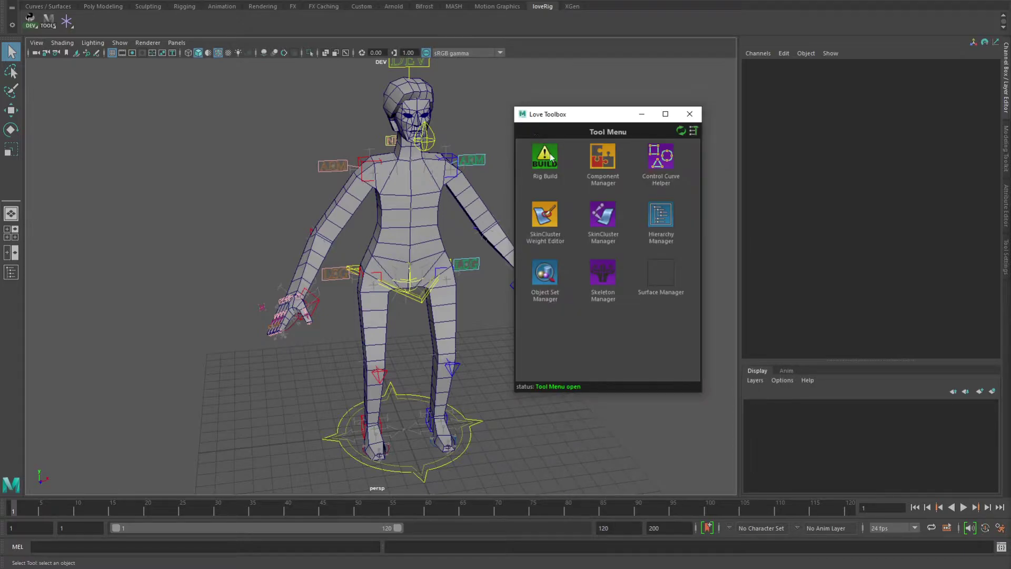
Open the SkinCluster Weight Editor directly in a separate window, and close it to return it to the toolbox
left_click_drag(615, 118, 604, 95)
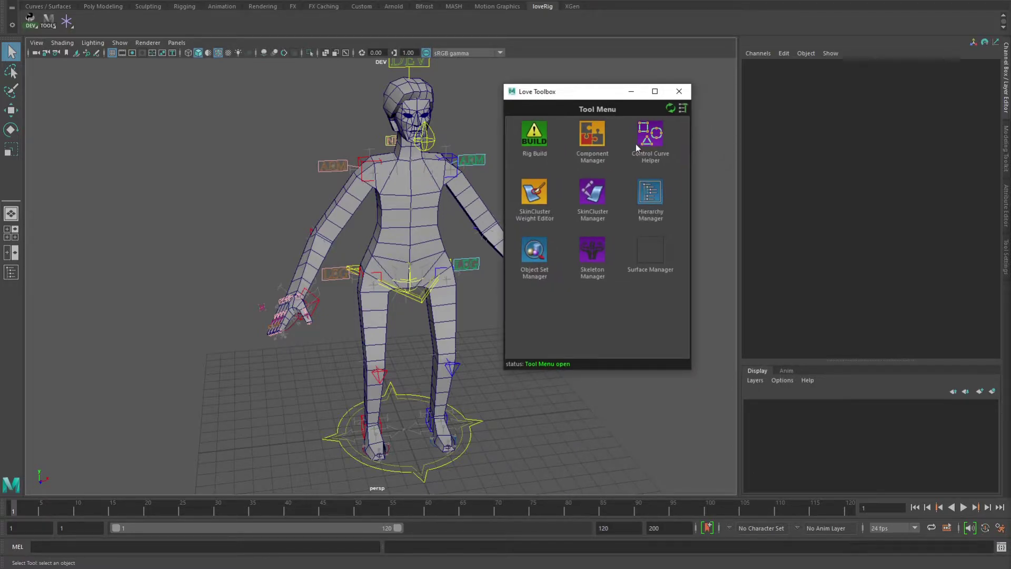
right_click(533, 197)
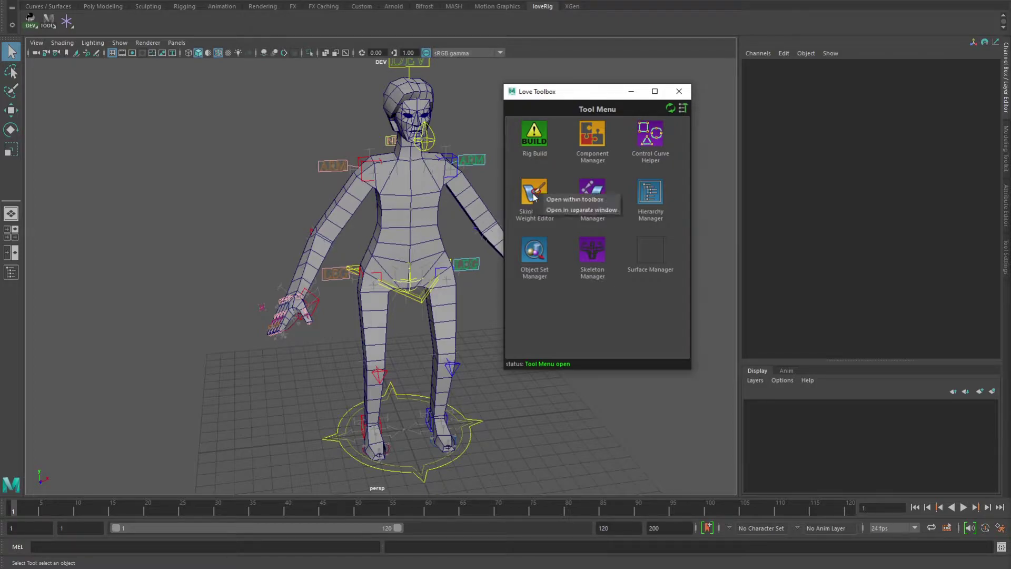
left_click(576, 211)
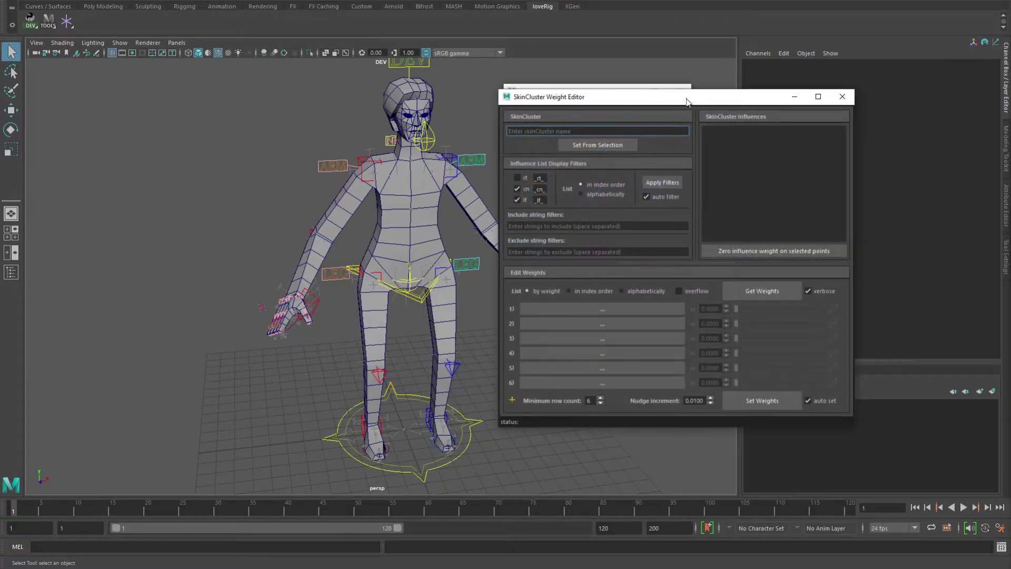
left_click_drag(687, 102, 882, 100)
left_click(1008, 95)
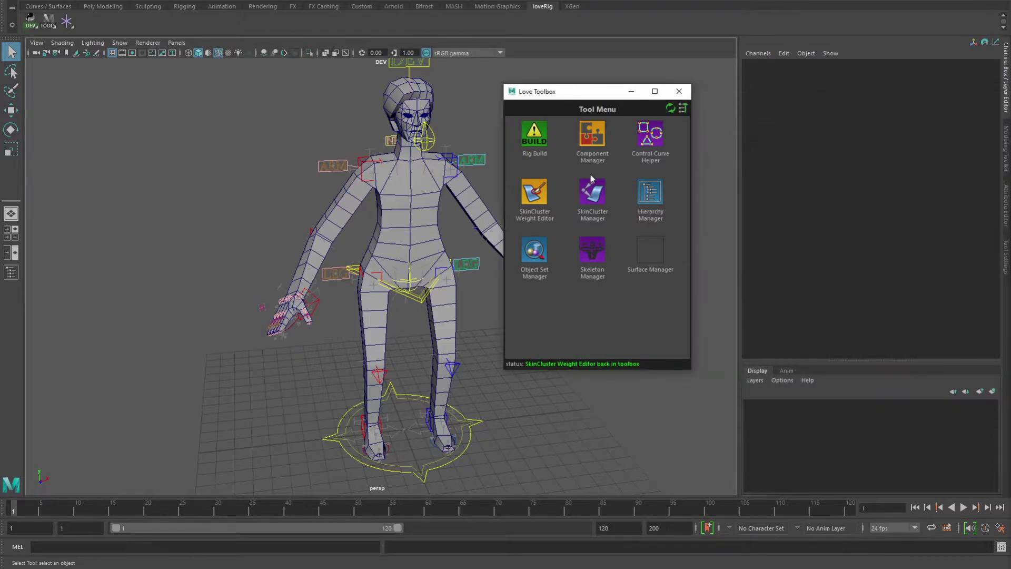
Open the Rig Build tool and extend its window to show the whole list of build steps through Publish Rig
left_click_drag(580, 97, 576, 107)
left_click_drag(687, 379, 663, 348)
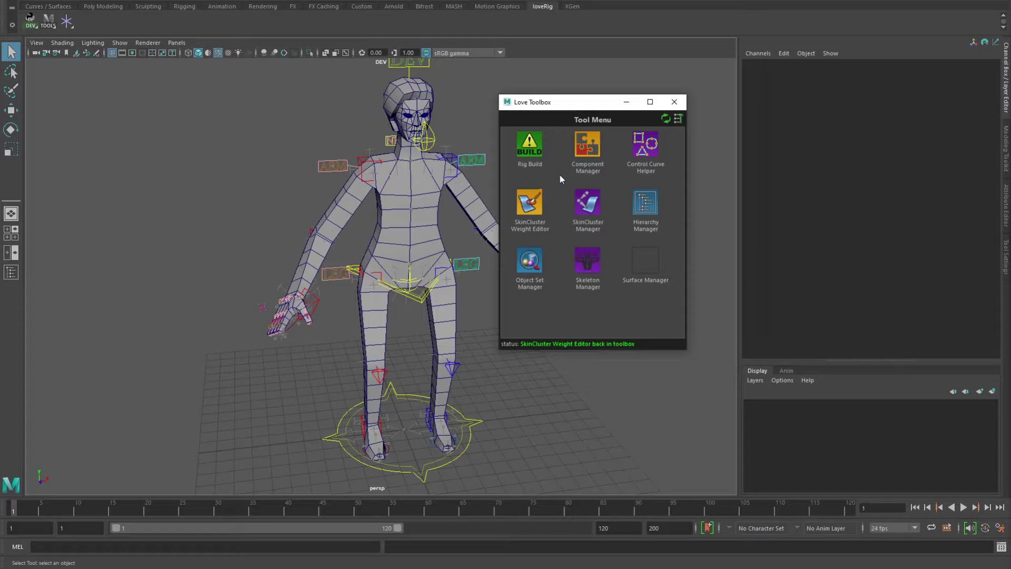
left_click(531, 145)
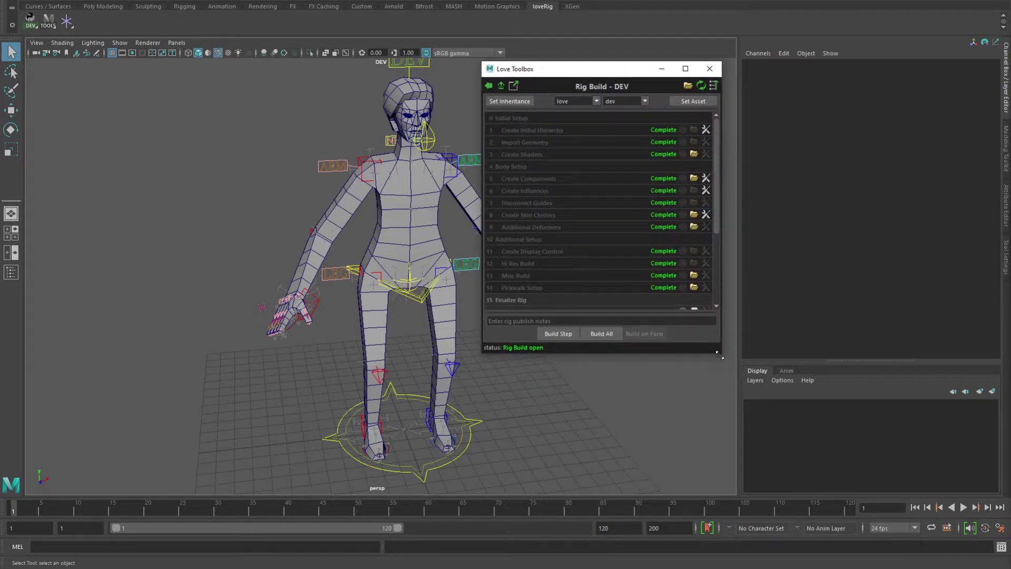
left_click_drag(720, 353, 720, 490)
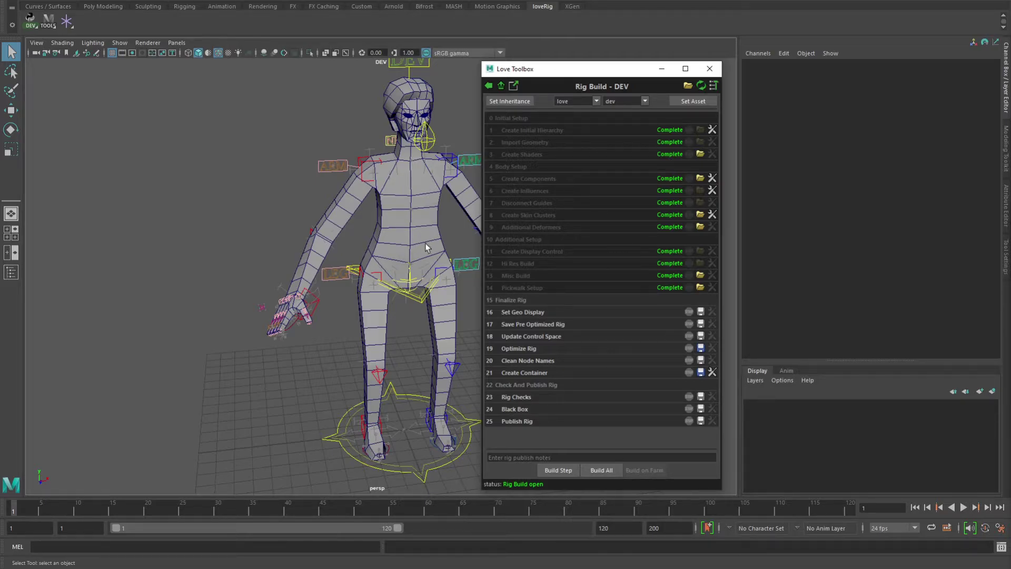
Reload the rig build saved at the Create Skin Clusters step and build the single Additional Deformers step
left_click_drag(416, 235, 361, 240, "alt")
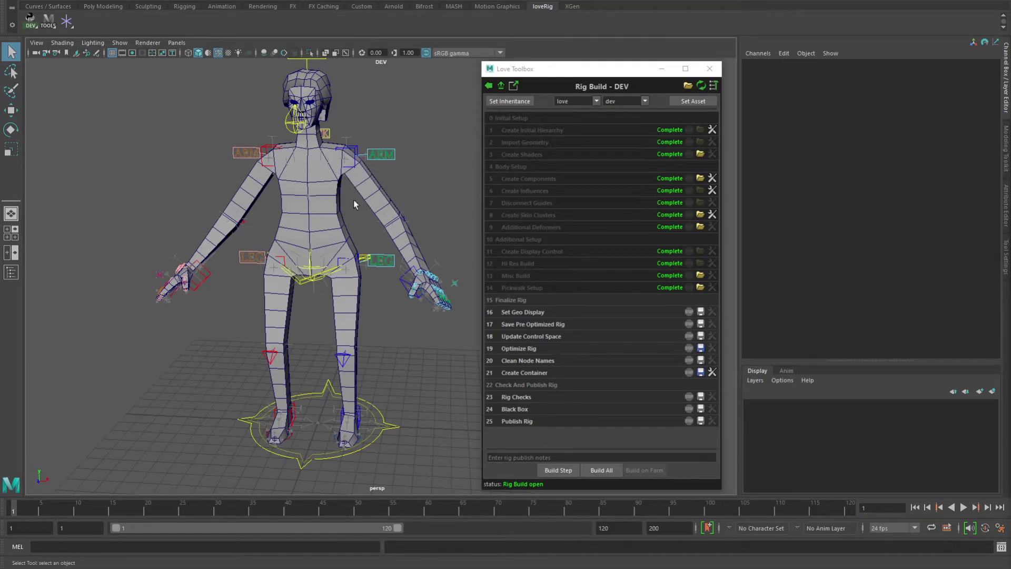
mouse_move(352, 200)
left_mouse_down("alt")
mouse_move(310, 210)
mouse_move(365, 216)
left_mouse_up("alt")
key("f")
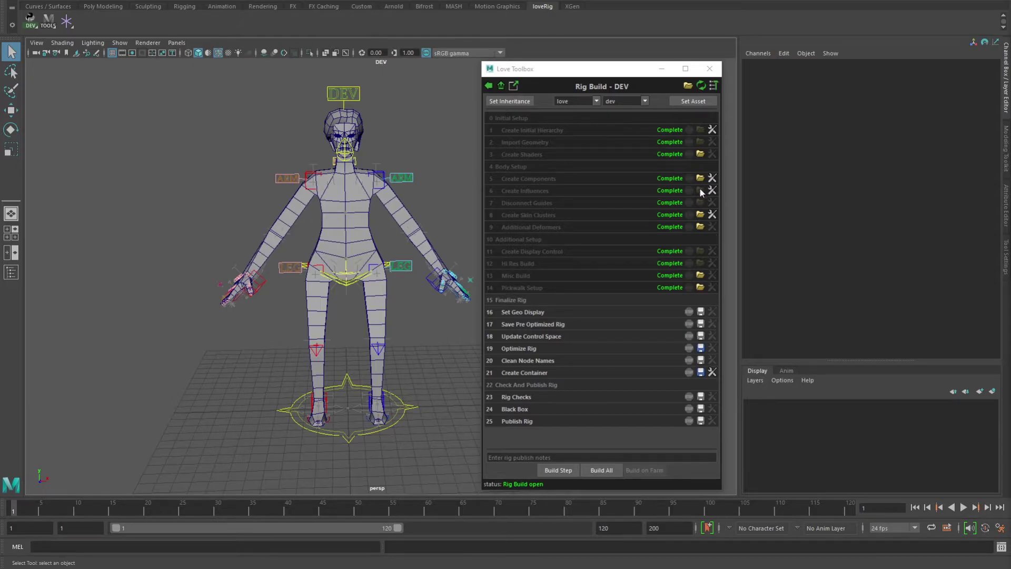
left_click(701, 215)
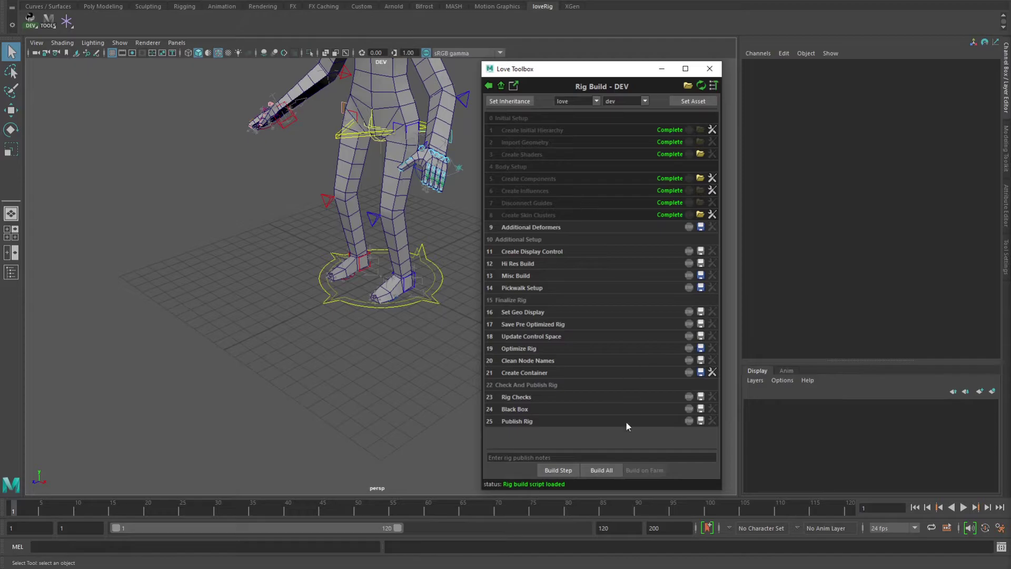
left_click(559, 470)
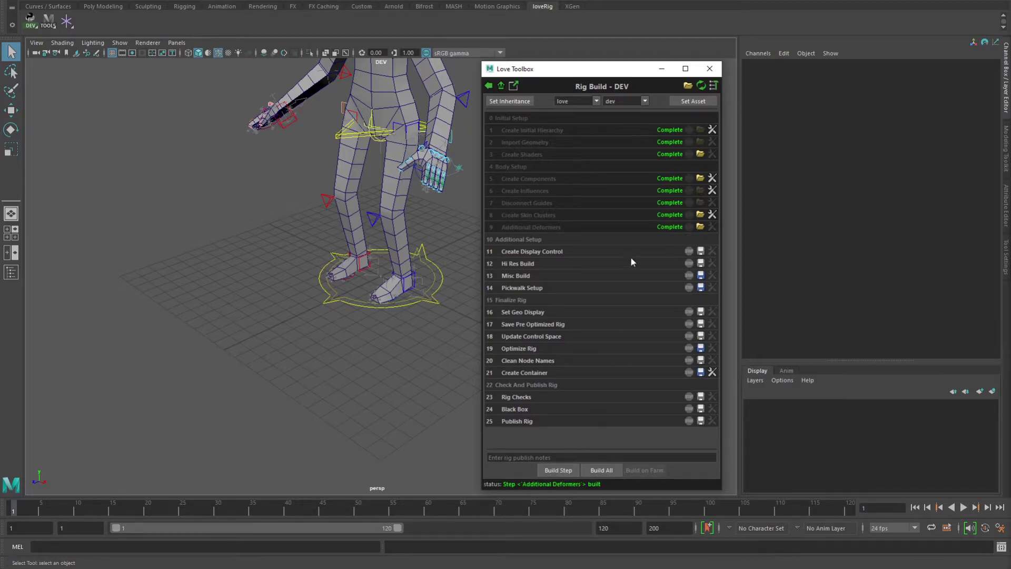
Set a breakpoint on Misc Build and build all steps up to it
left_click(689, 275)
left_click(600, 469)
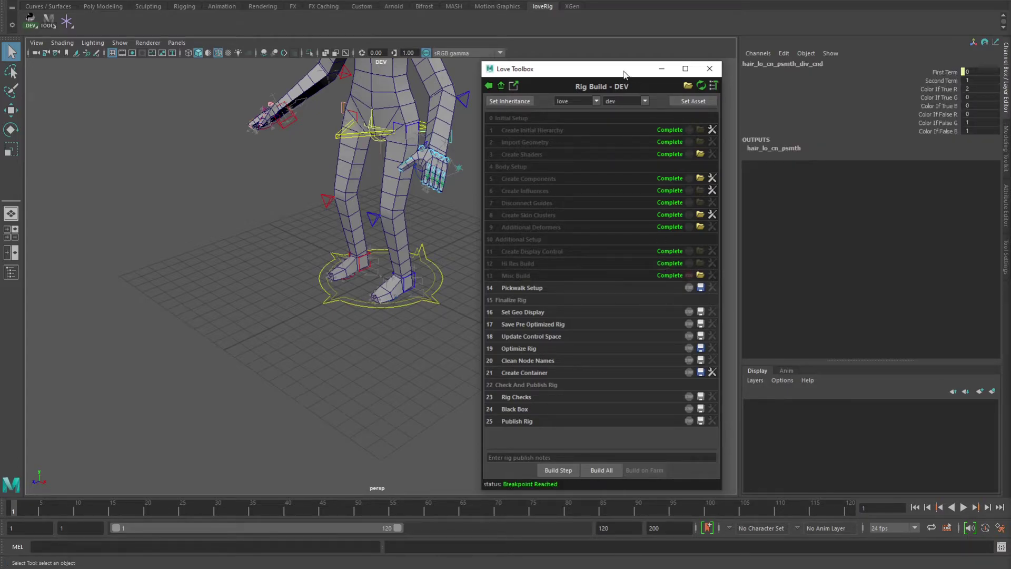
left_click_drag(624, 74, 620, 64)
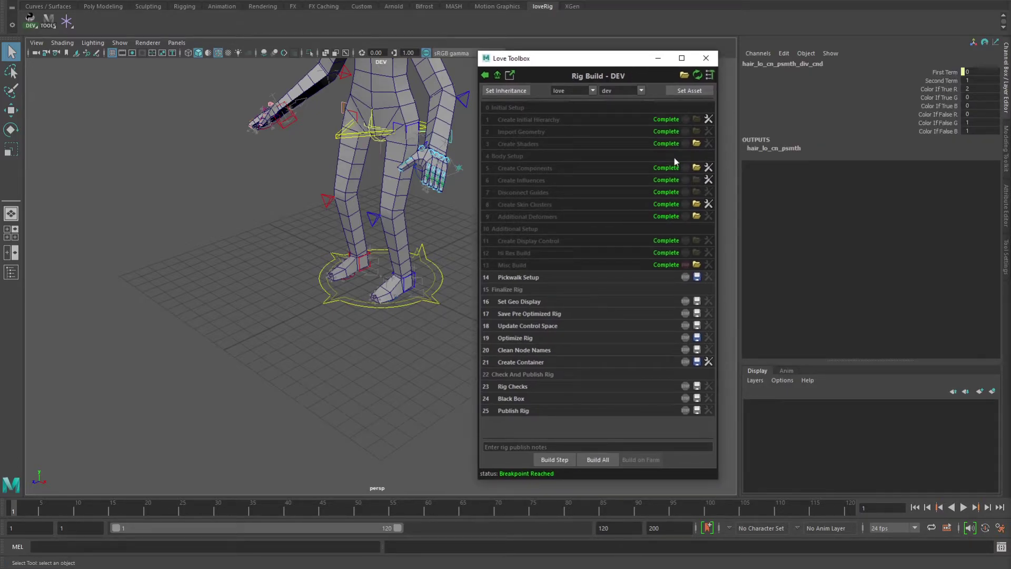
From the Create Components step, open the Component Manager, list the components of body_rig_component_collection, and return to the Tool Menu
left_click(709, 167)
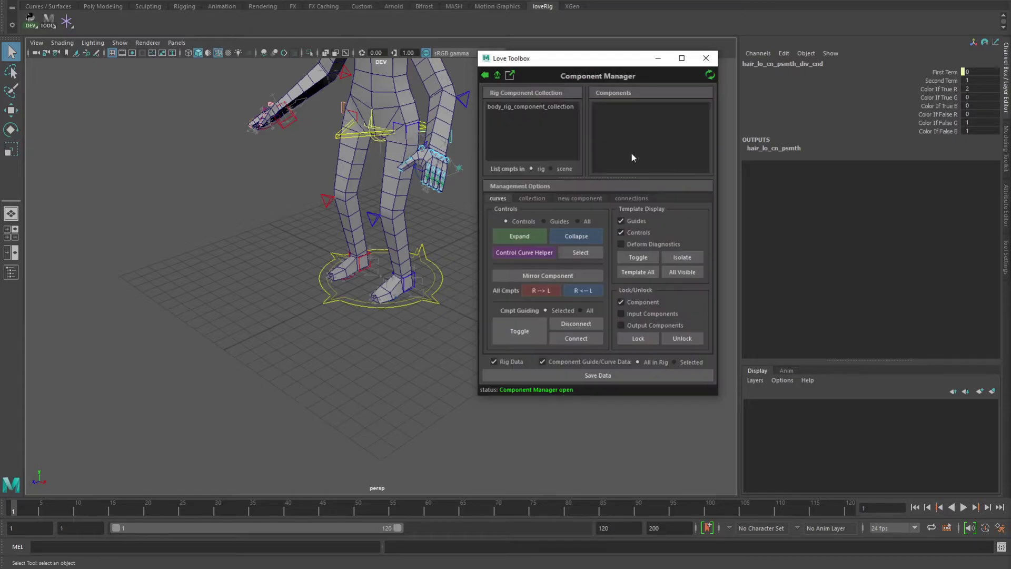
left_click(532, 105)
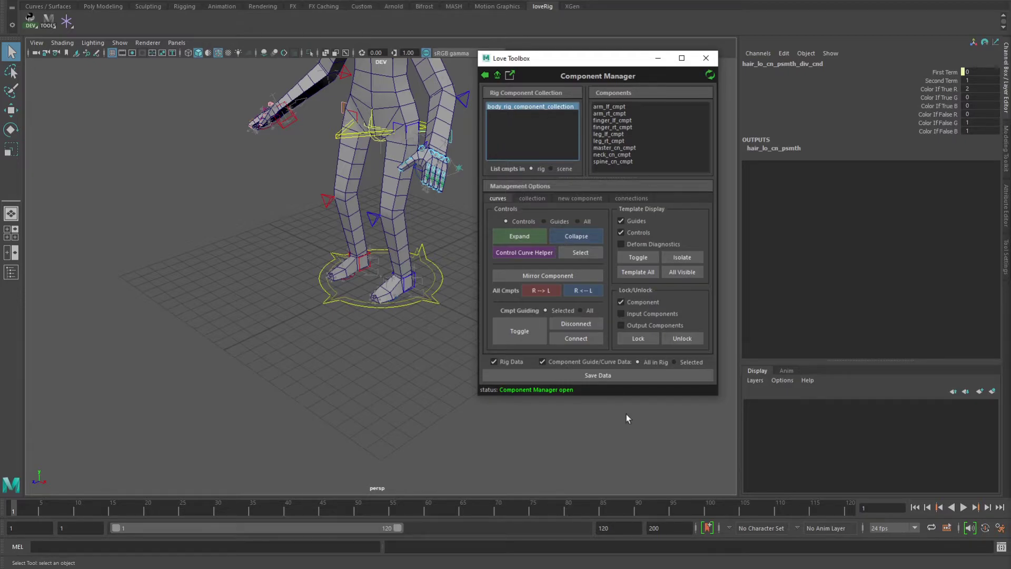
left_click(485, 75)
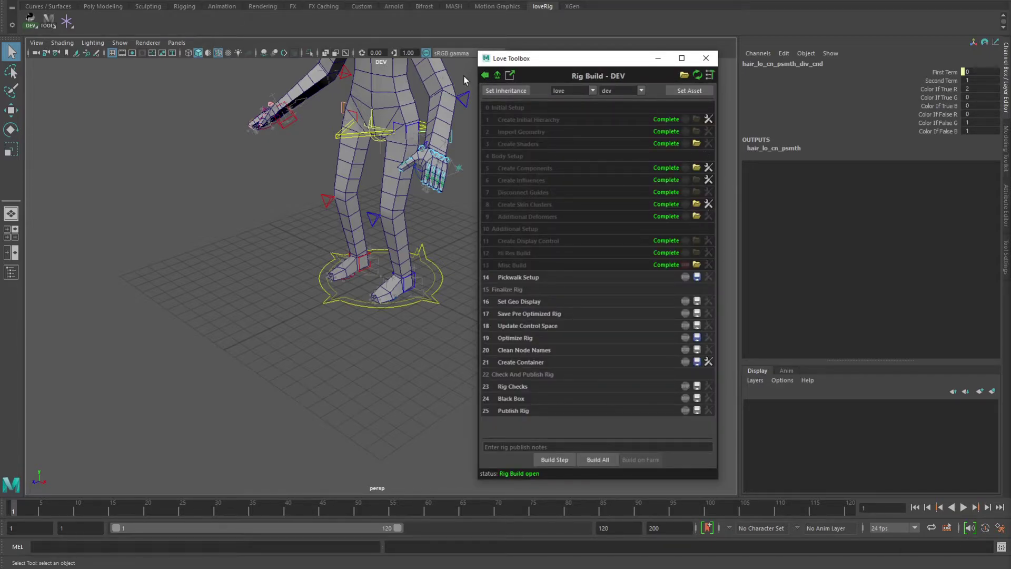
left_click(485, 75)
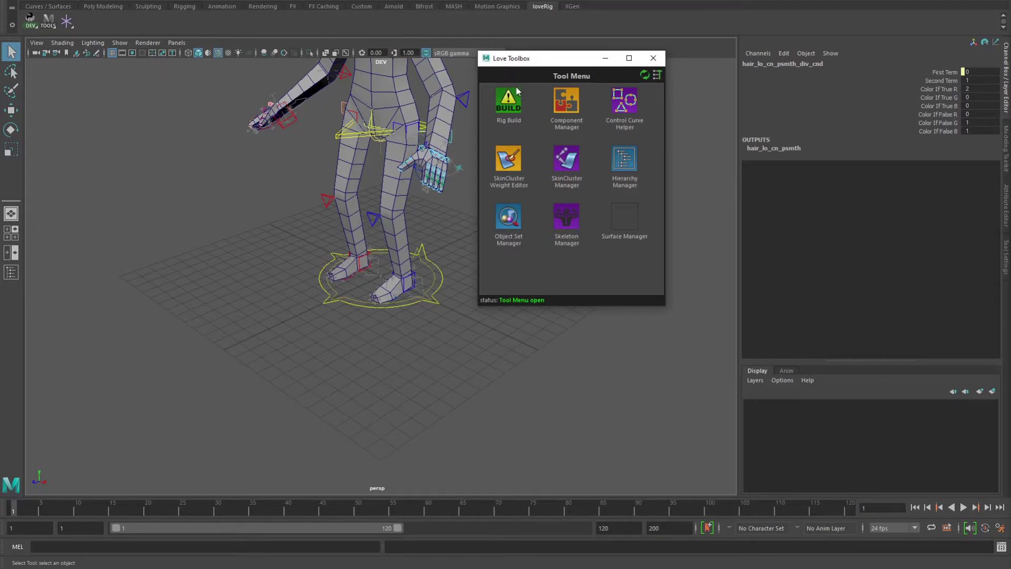
Highlight finger_rt_cmpt in the Component Manager's component list, and switch to the Control Curve Helper through the Tool Menu
left_click(573, 102)
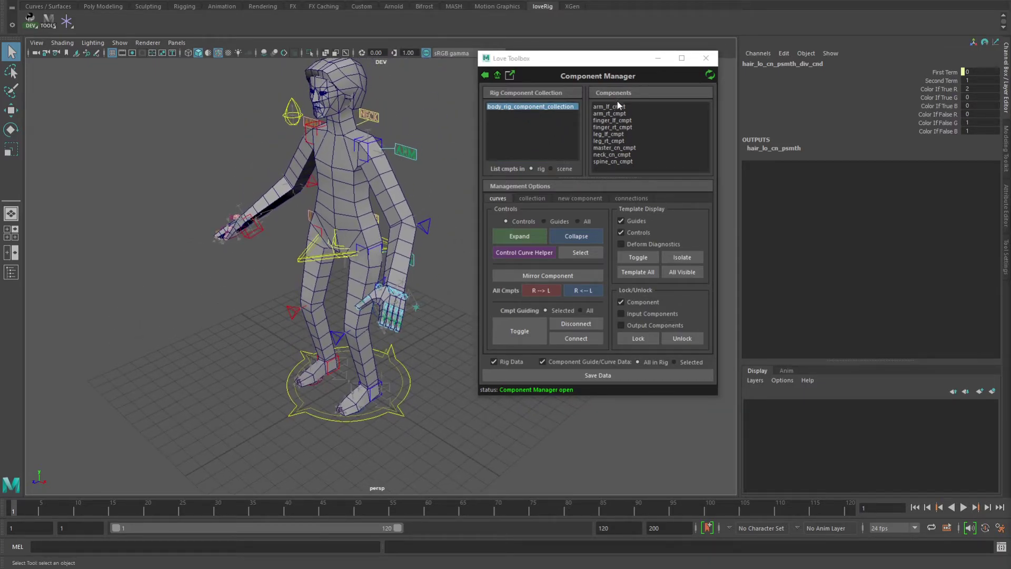
left_click_drag(616, 107, 614, 131)
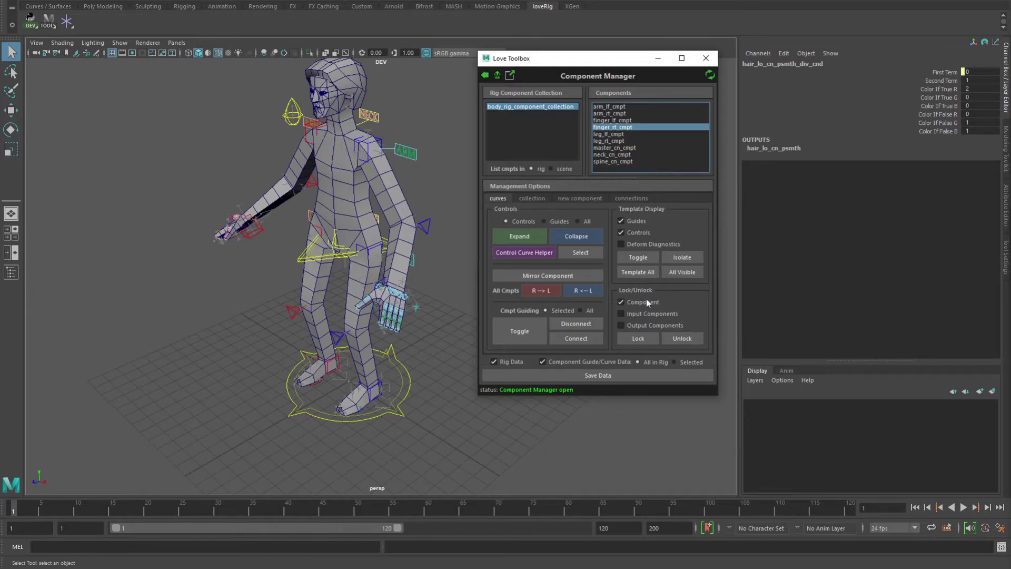
left_click(485, 75)
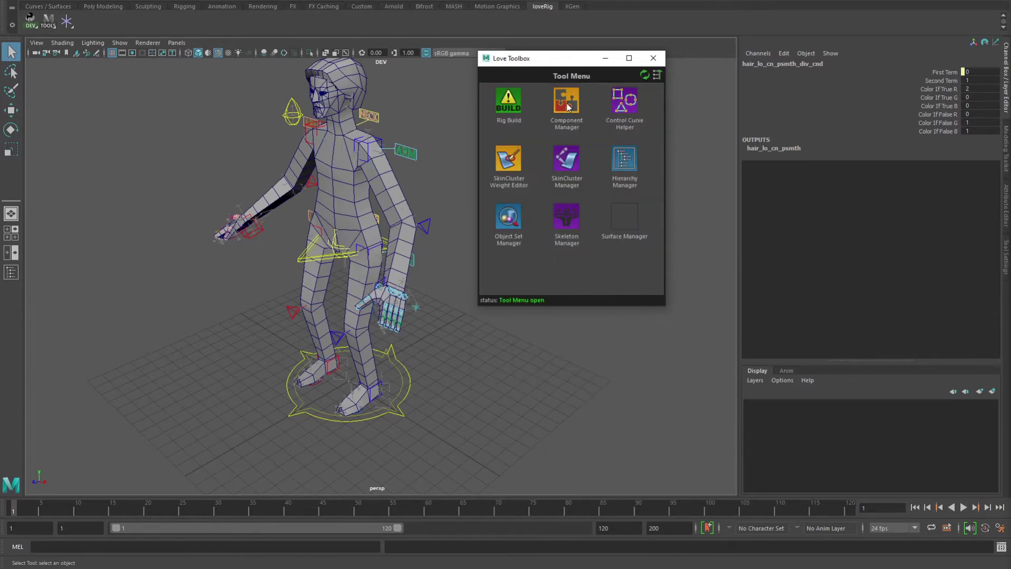
left_click(618, 110)
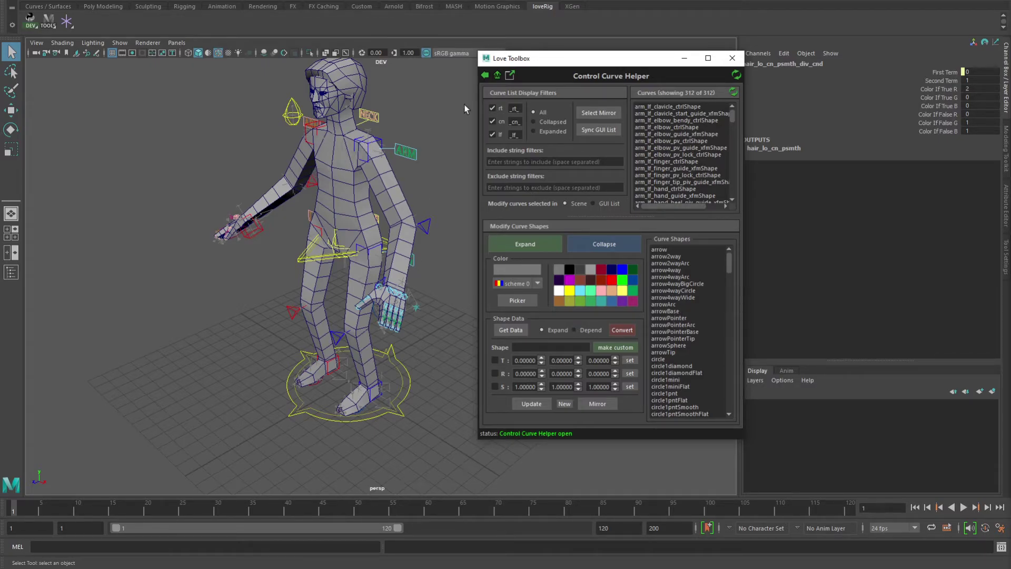
Leave the Control Curve Helper and look over the SkinCluster Weight Editor and the SkinCluster Manager, returning to the Tool Menu
left_click(484, 75)
left_click(484, 75)
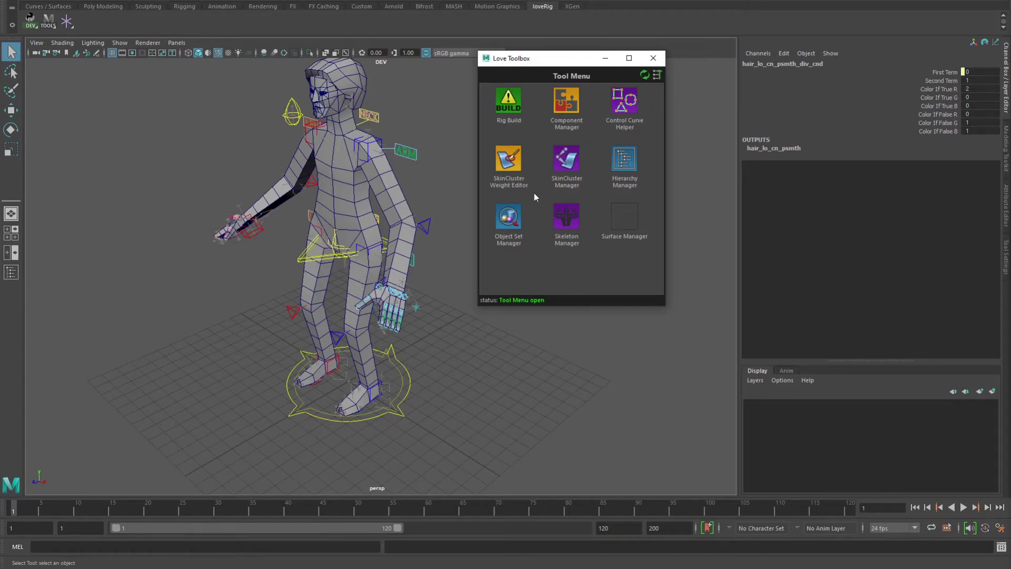
left_click(510, 158)
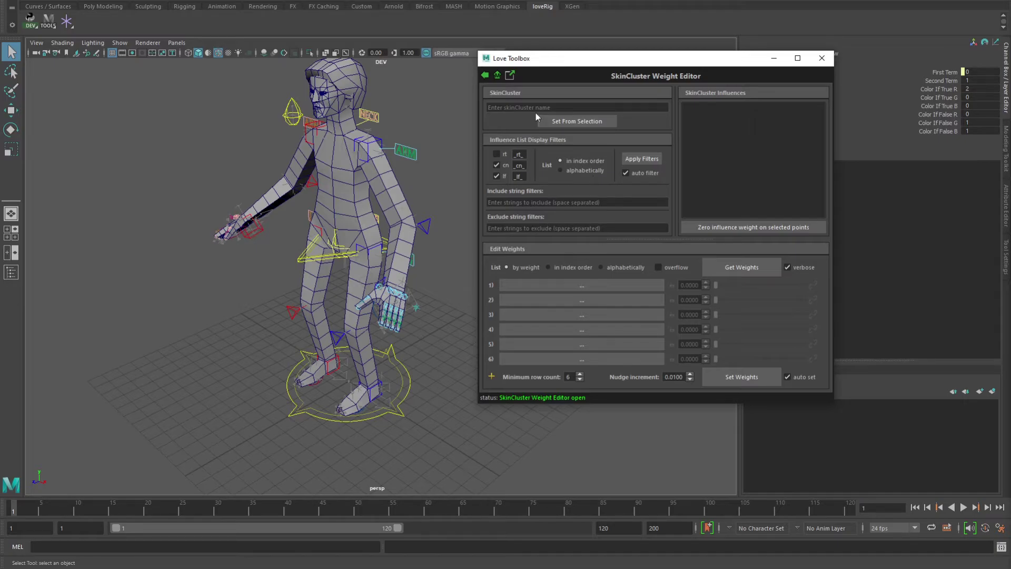
left_click(485, 75)
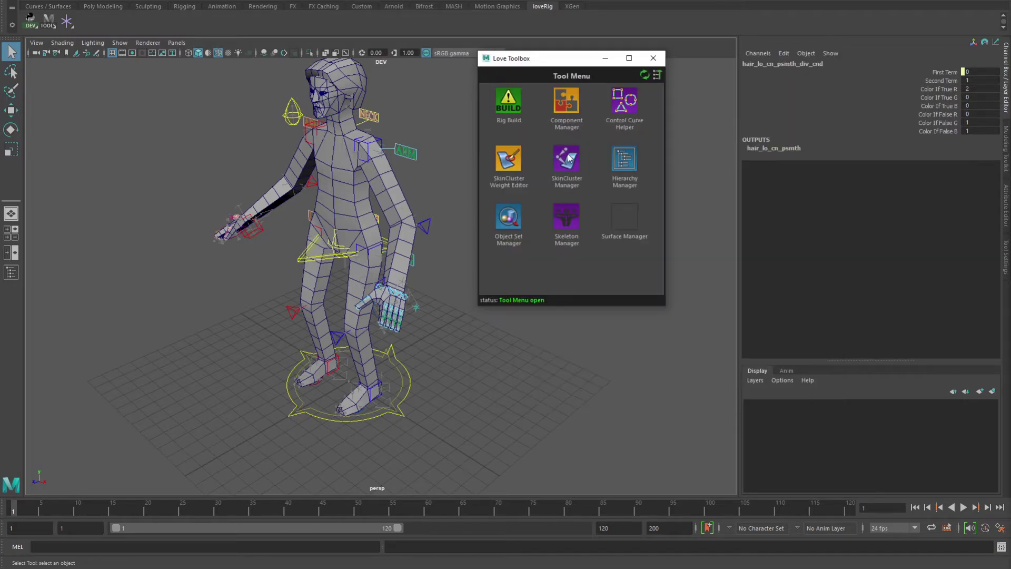
left_click(517, 134)
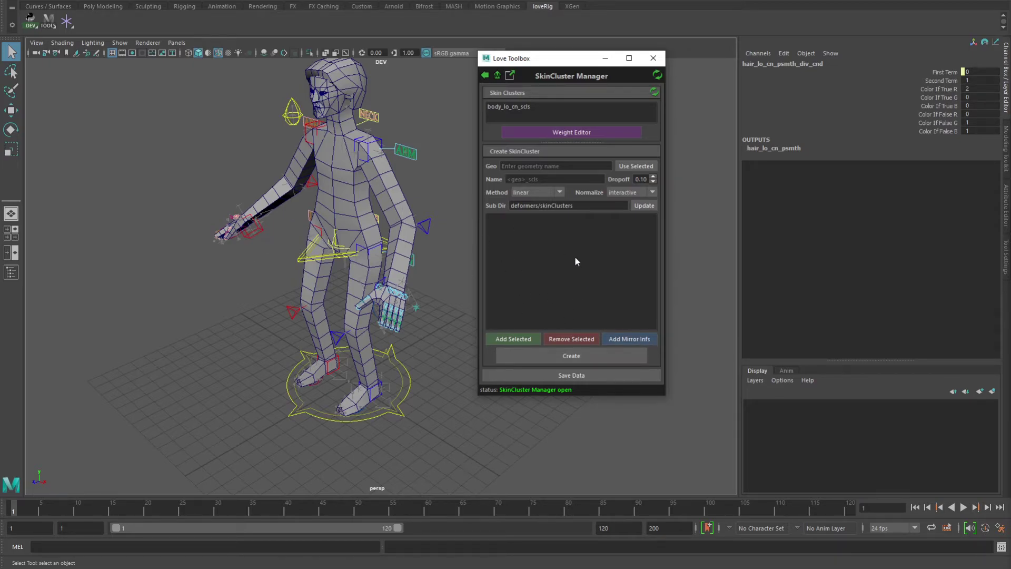
left_click(485, 74)
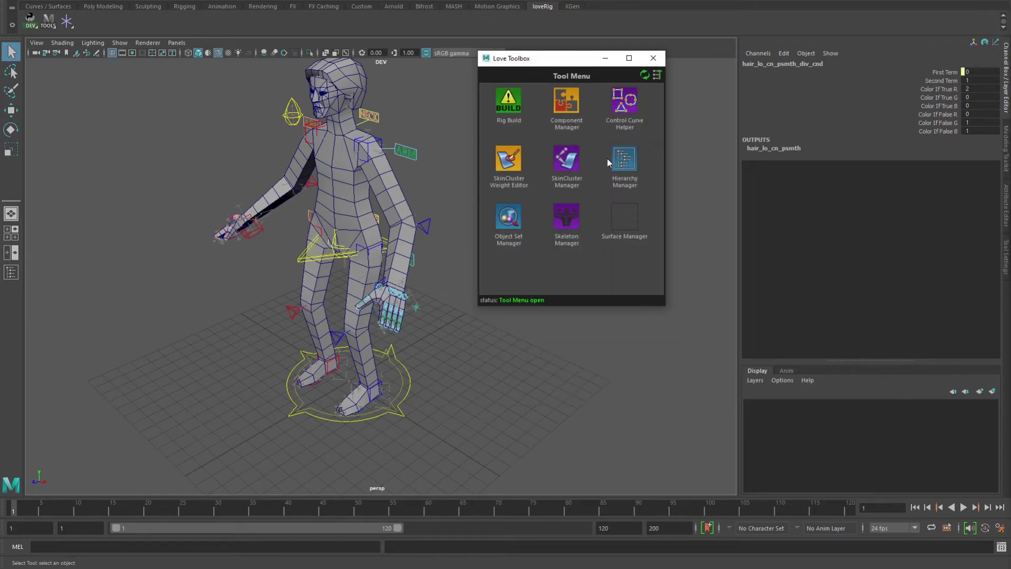
List the hierarchy nodes of rig_hierarchy in the Hierarchy Manager, and review the Rig Build steps before returning to the Tool Menu
left_click(625, 159)
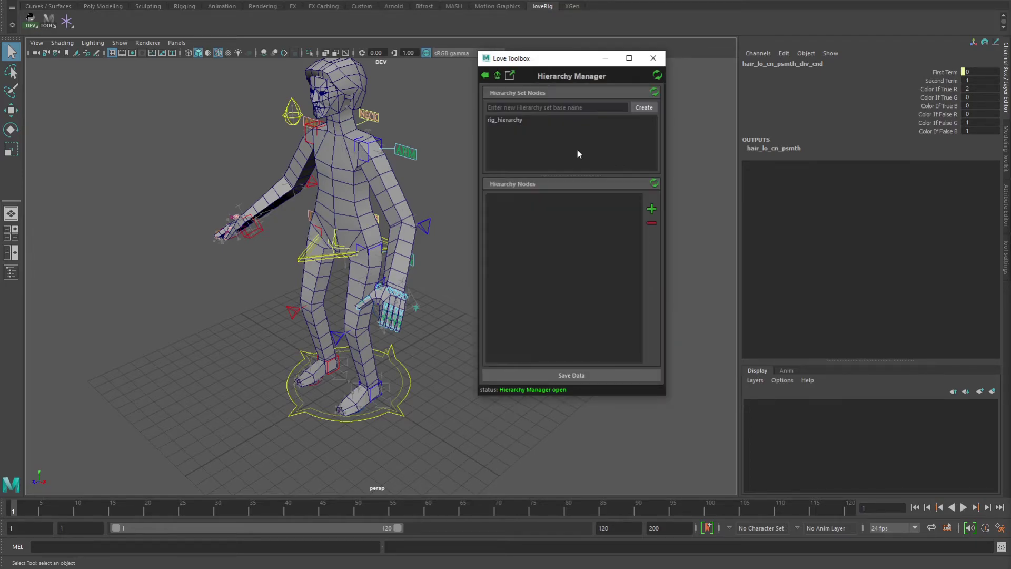
left_click(515, 126)
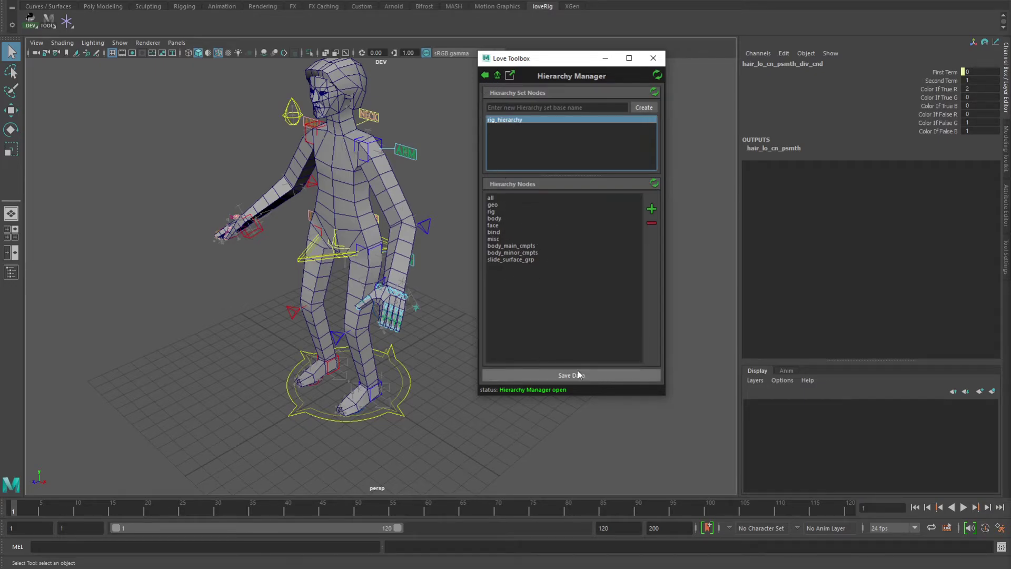
left_click(484, 74)
left_click(508, 104)
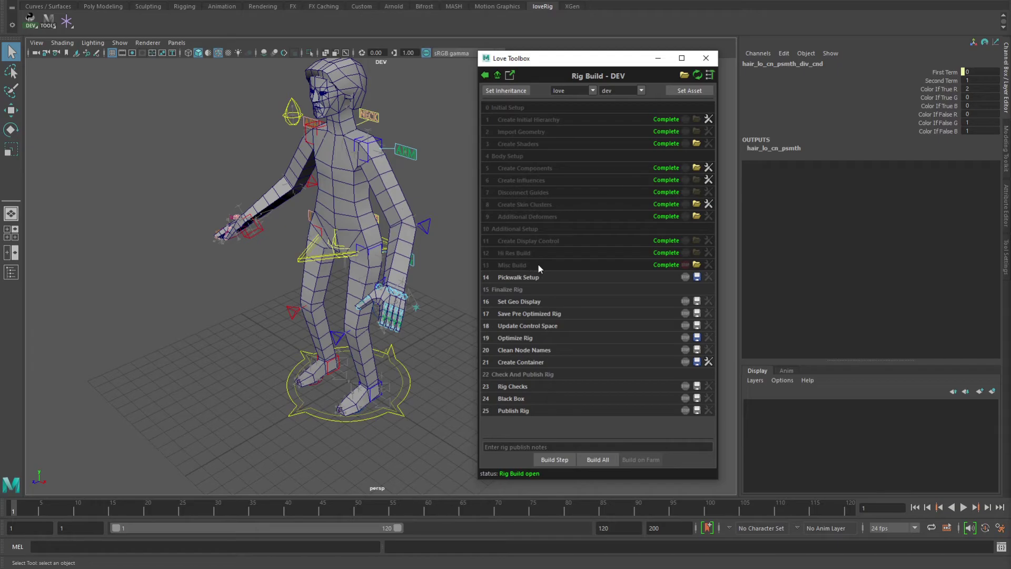
left_click(484, 75)
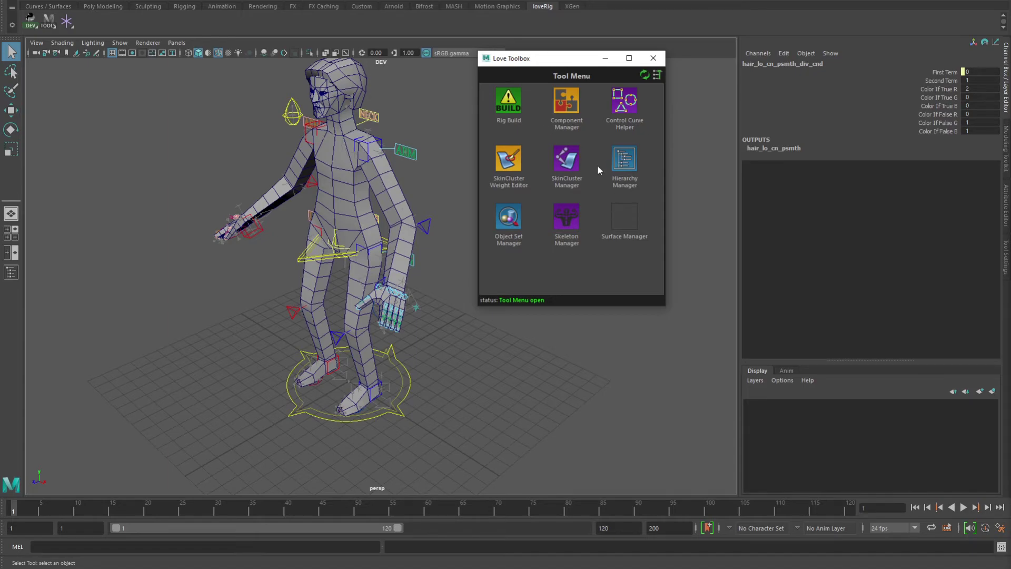
List the items of the rig_ctrls set in the Object Set Manager, and revisit Rig Build before returning to the Tool Menu
left_click(511, 220)
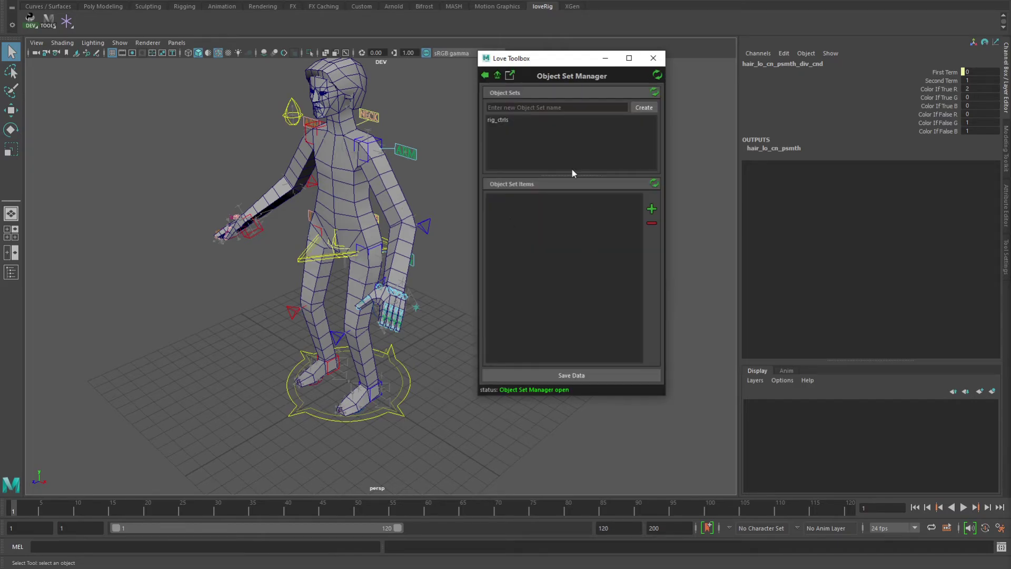
left_click(504, 121)
left_click_drag(637, 213, 631, 182)
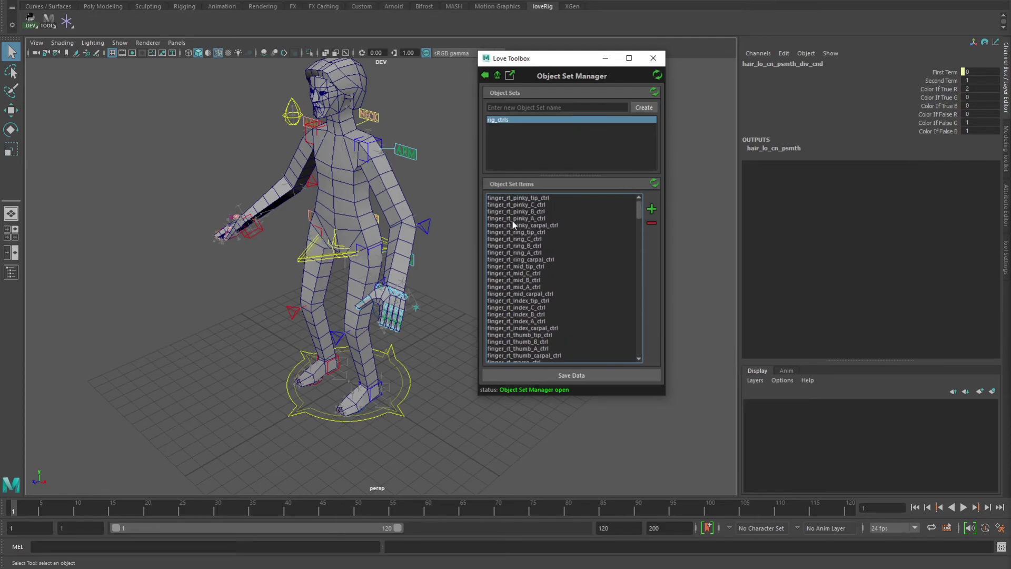
left_click(485, 76)
left_click(509, 101)
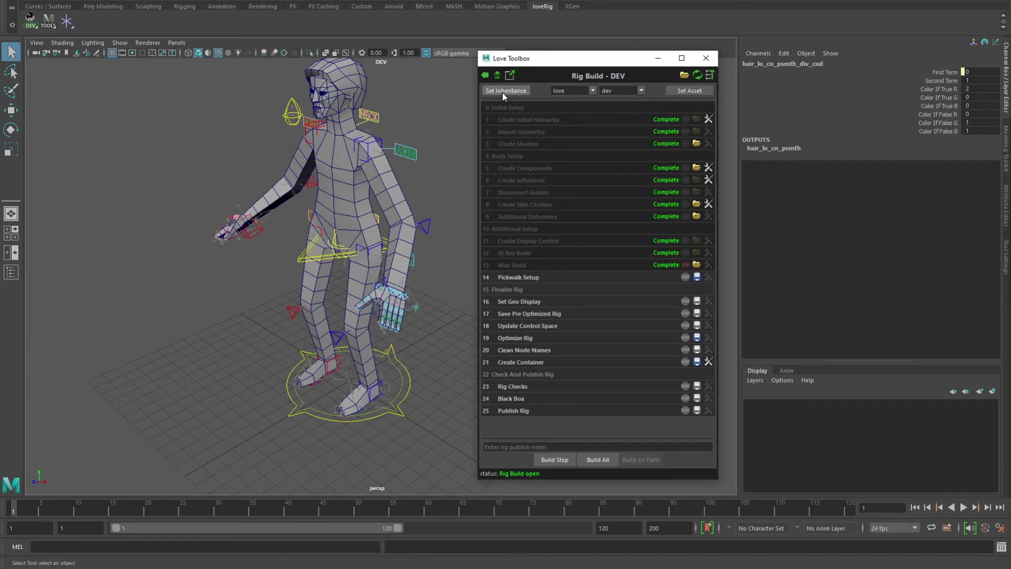
left_click(484, 74)
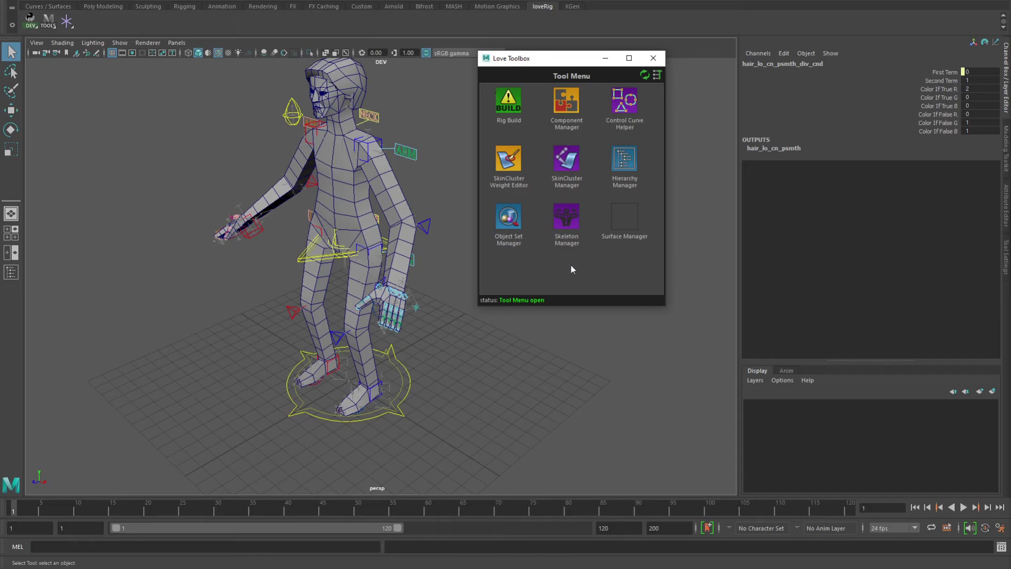
In an enlarged Skeleton Manager, list the influences of body_skeleton and the matrix drivers of spine_cn_cmpt, and return to the Tool Menu
left_click(567, 214)
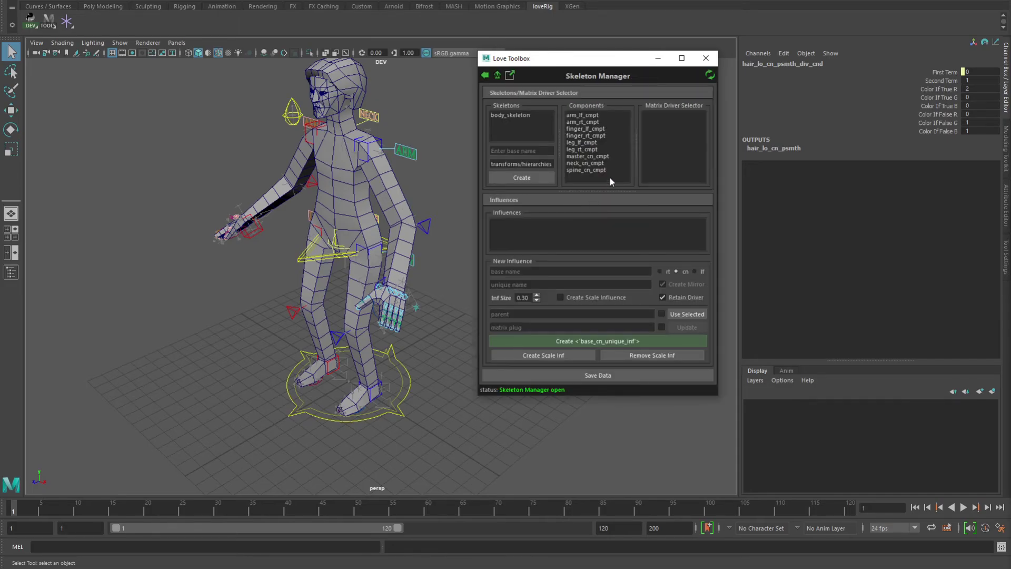
left_click(505, 116)
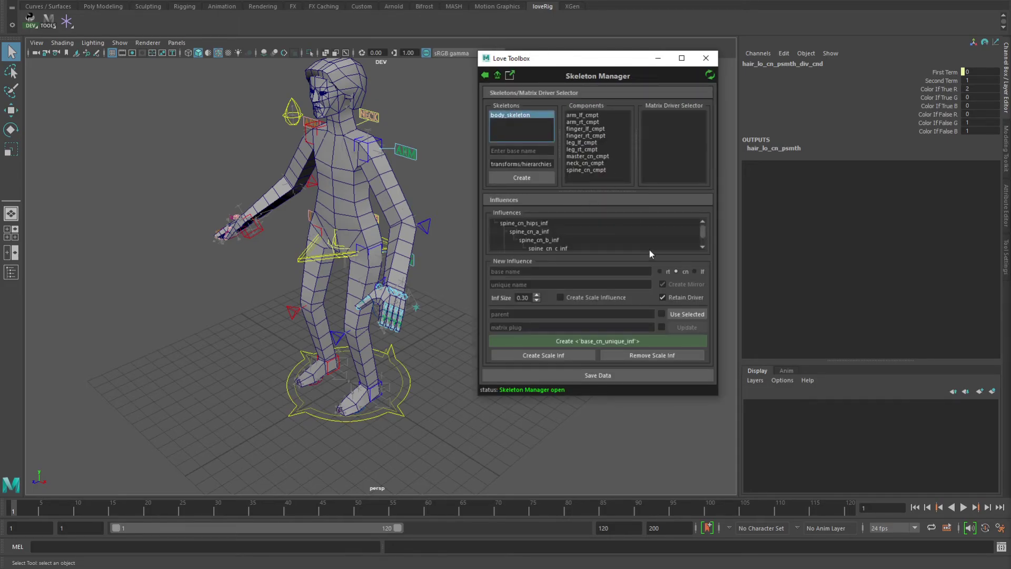
left_click_drag(716, 395, 809, 495)
left_click_drag(665, 230, 665, 182)
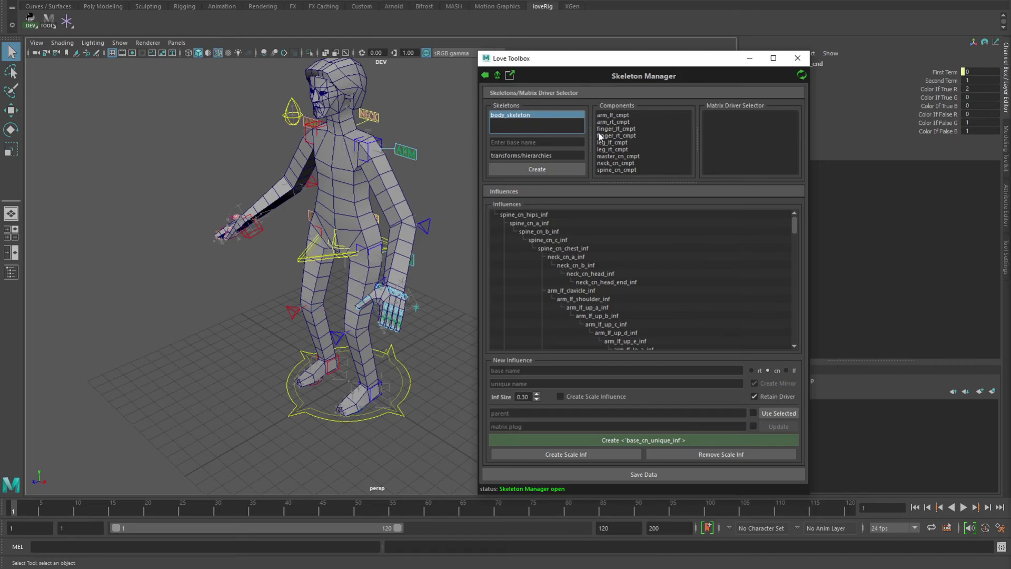
left_click(615, 169)
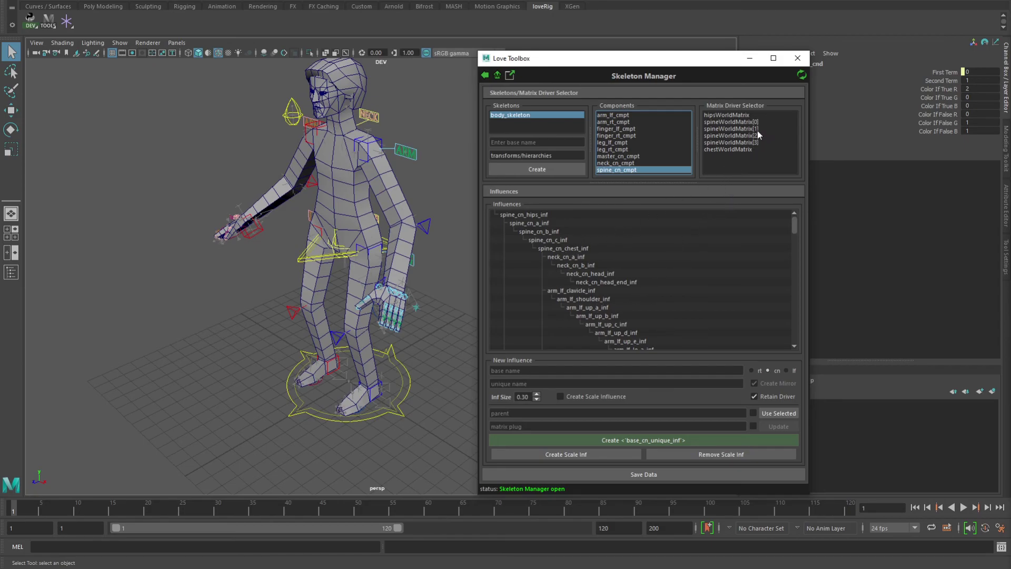
left_click(485, 75)
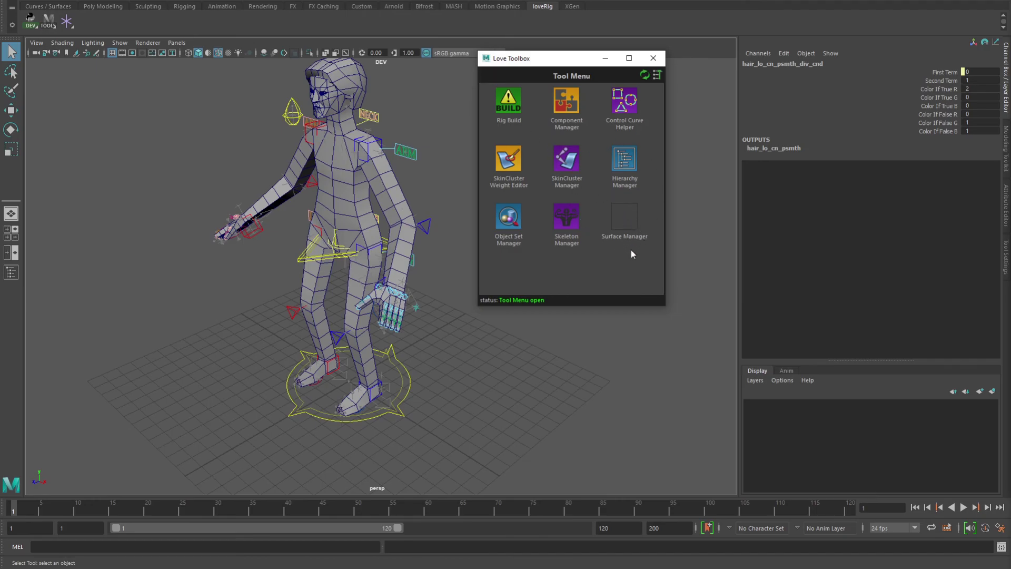
Reposition the Love Toolbox window, make it slightly taller, and widen it to four tool columns and back to three
left_click_drag(577, 59, 563, 100)
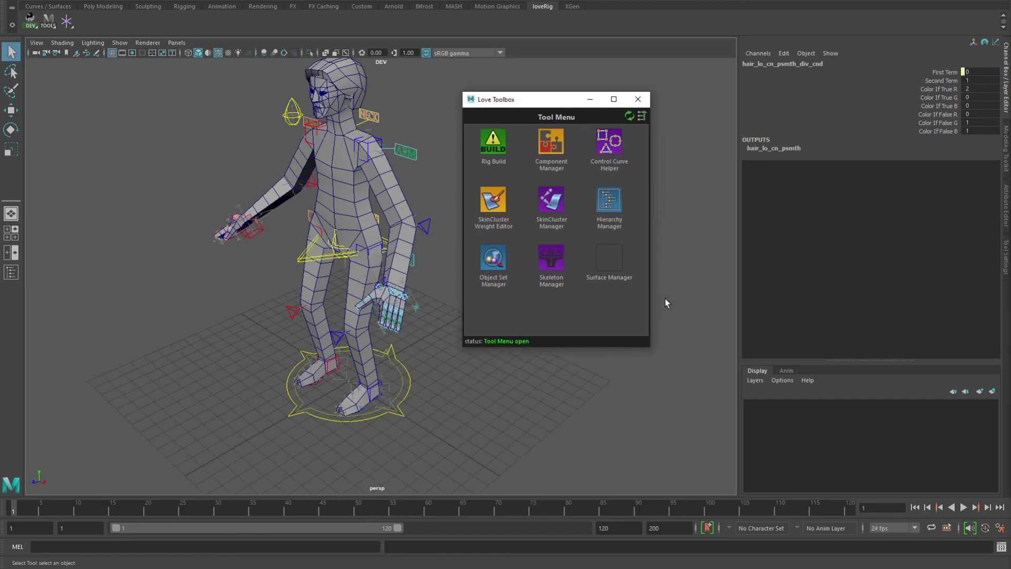
left_click_drag(649, 347, 552, 363)
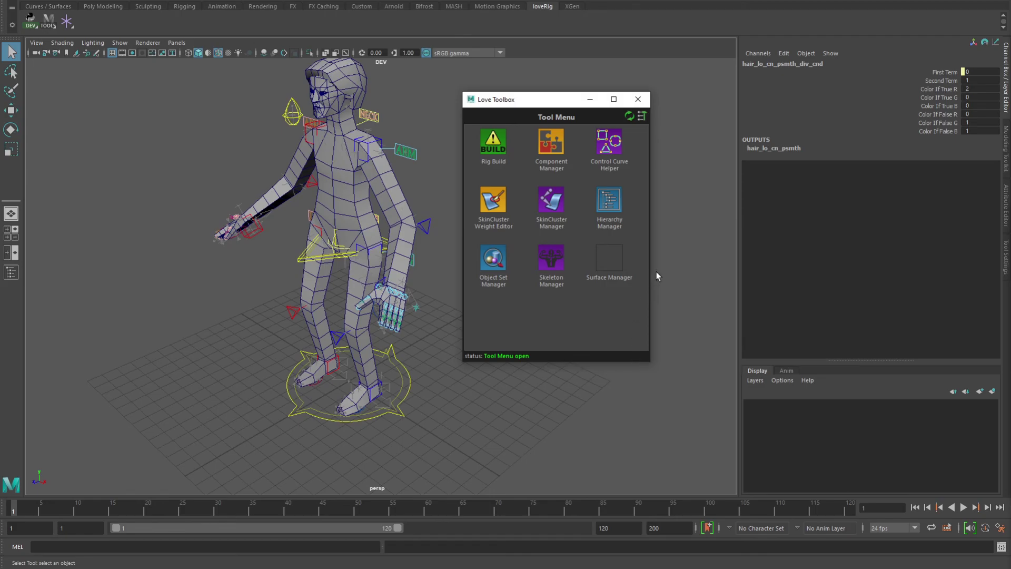
left_click_drag(651, 254, 714, 249)
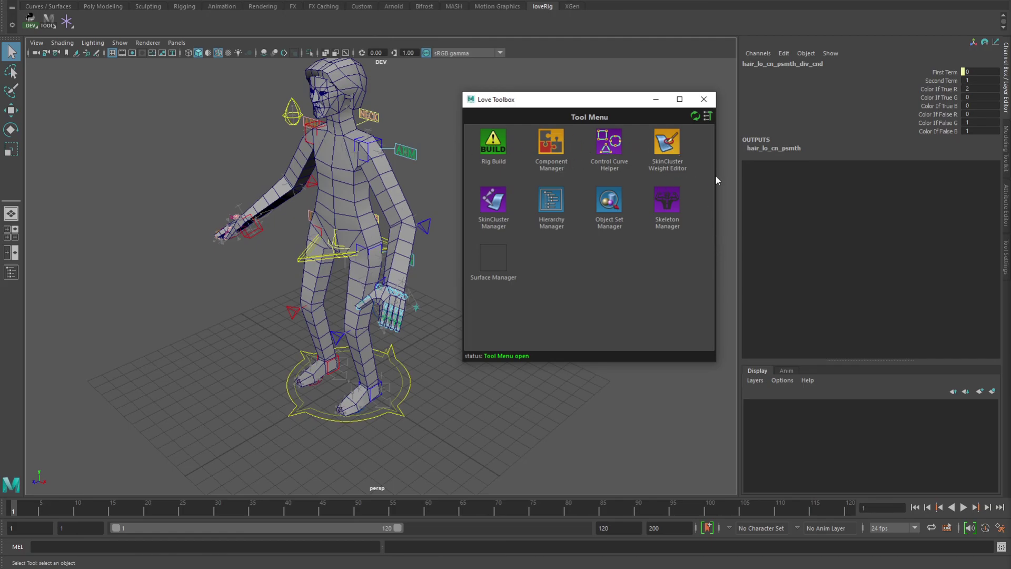
left_click_drag(714, 179, 650, 179)
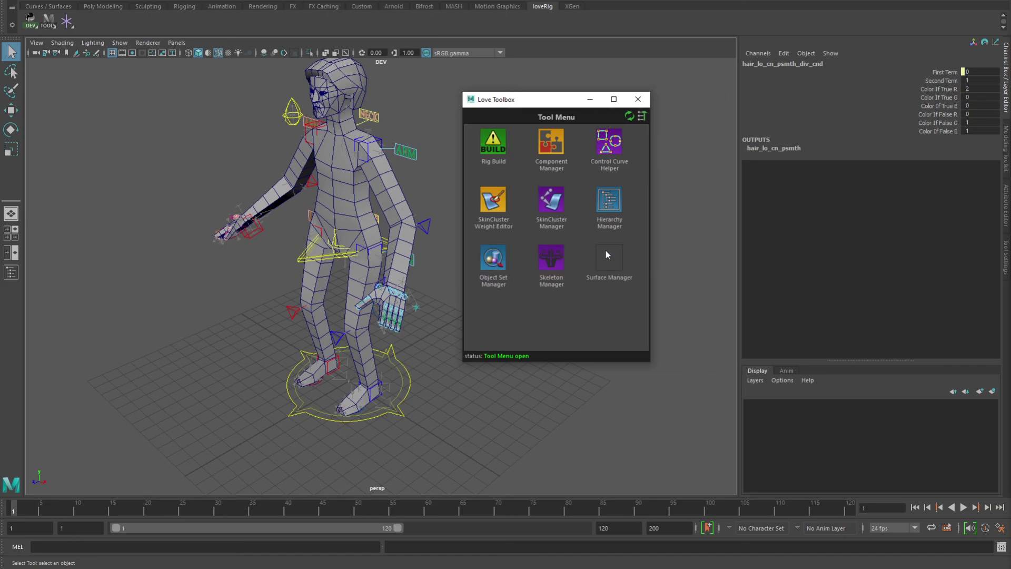